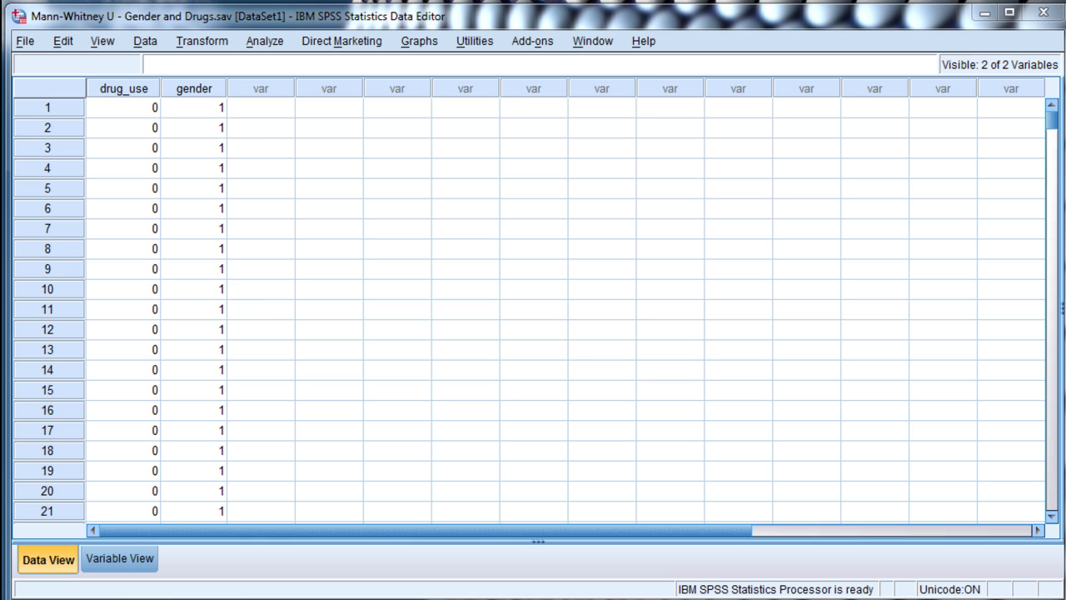
- Bring the data editor into focus and select the drug_use and gender columns
click(512, 23)
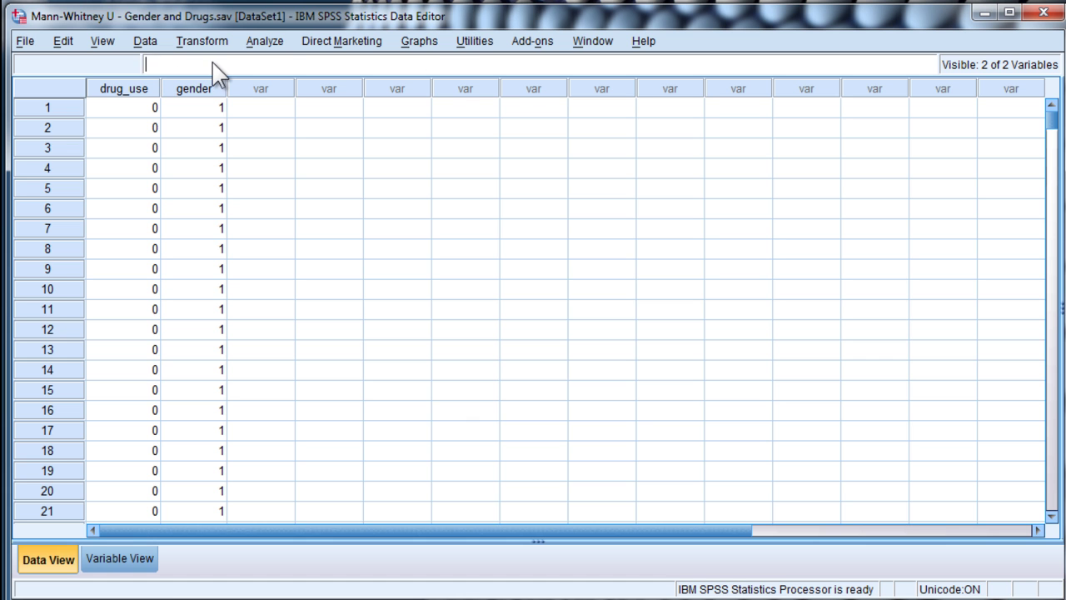
click(133, 107)
click(130, 90)
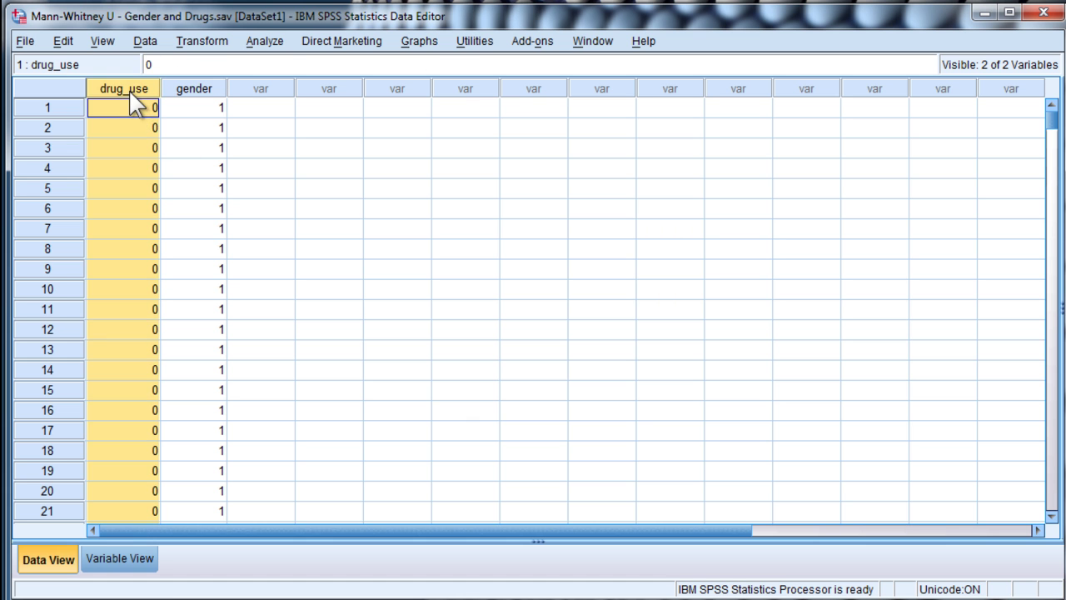
click(181, 97)
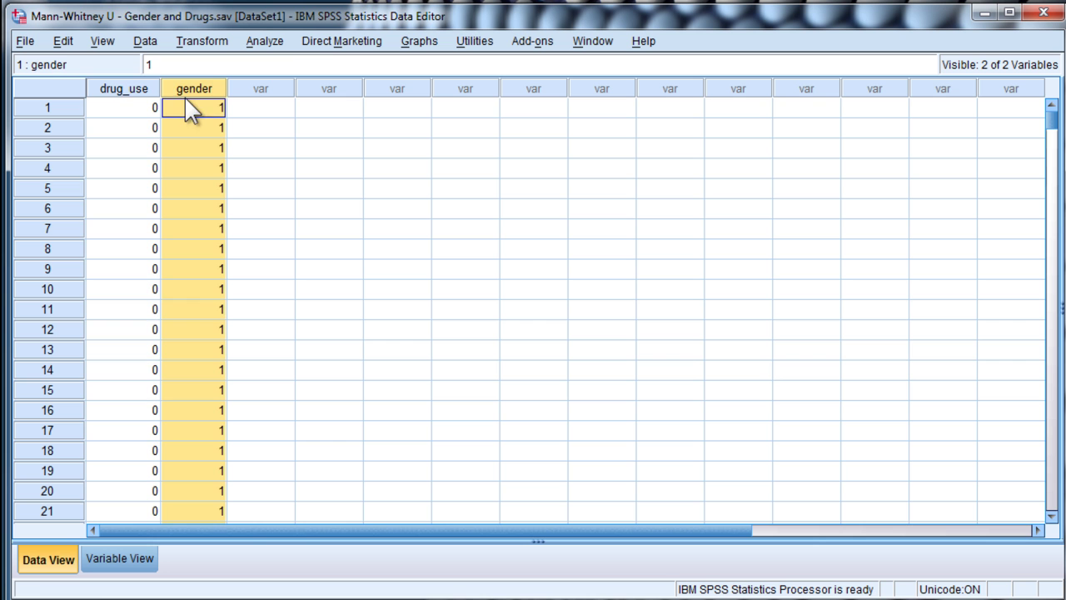
- Set up Explore with drug_use as dependent and gender as factor, then close without running
click(284, 41)
mouse_move(359, 86)
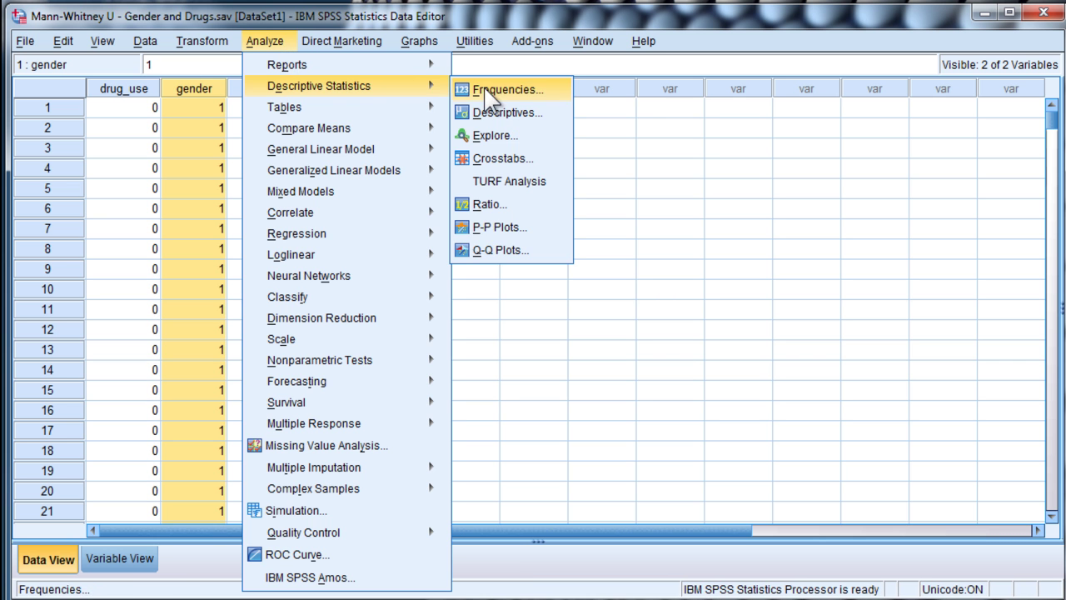
click(493, 136)
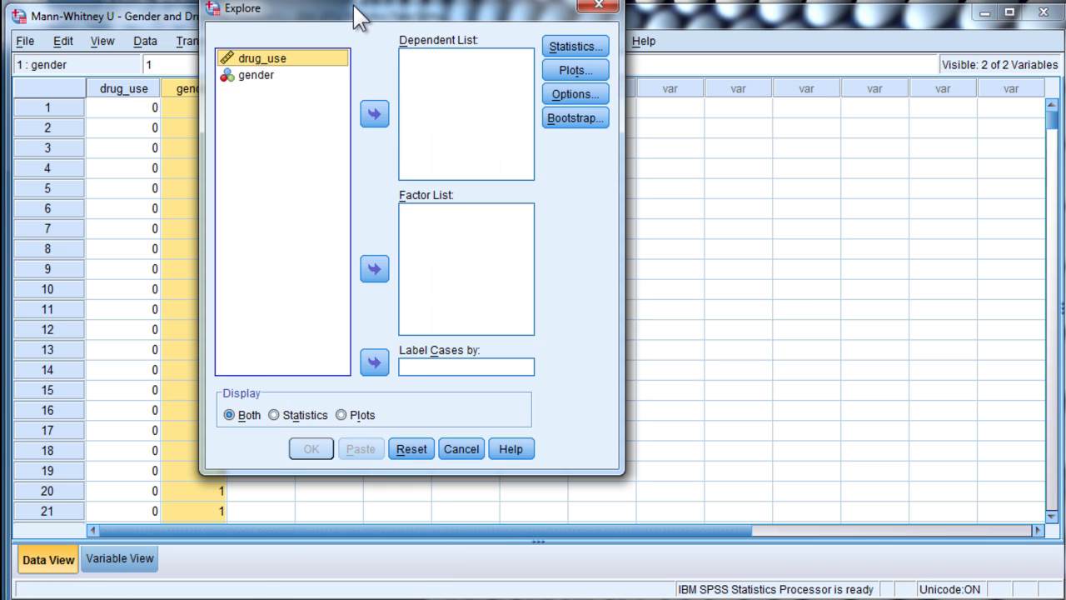
drag(354, 15, 357, 25)
click(378, 125)
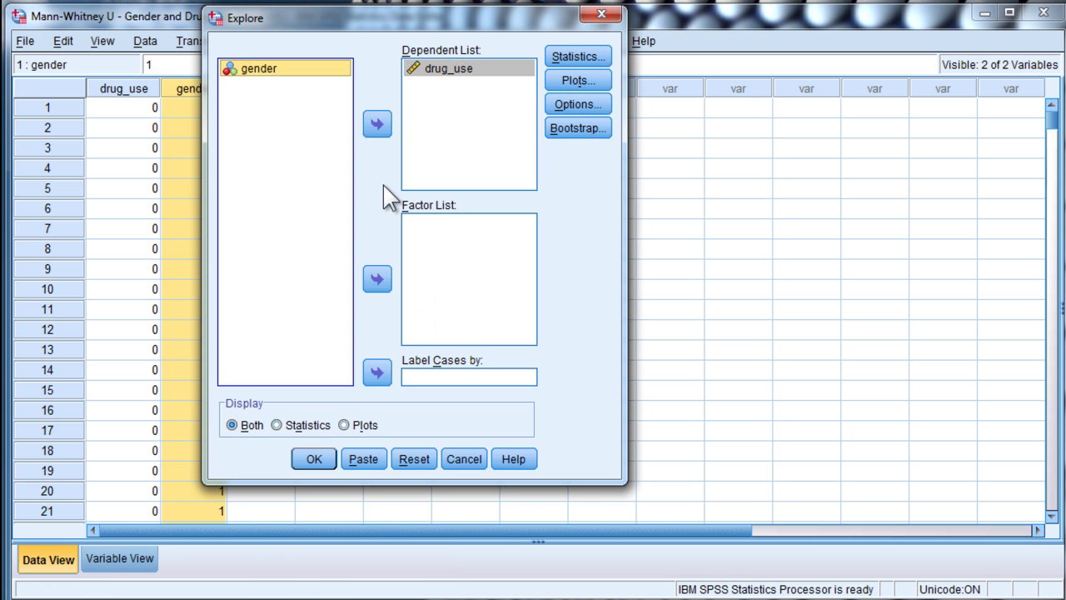
click(377, 279)
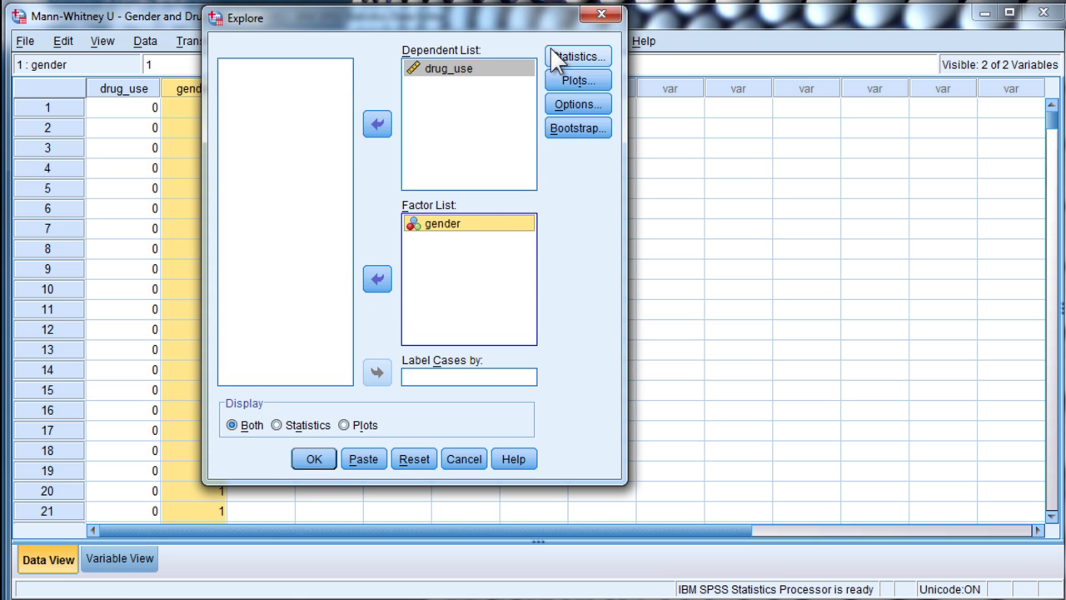
click(601, 13)
- Create a legacy histogram of drug_use with rows paneled by gender
click(275, 48)
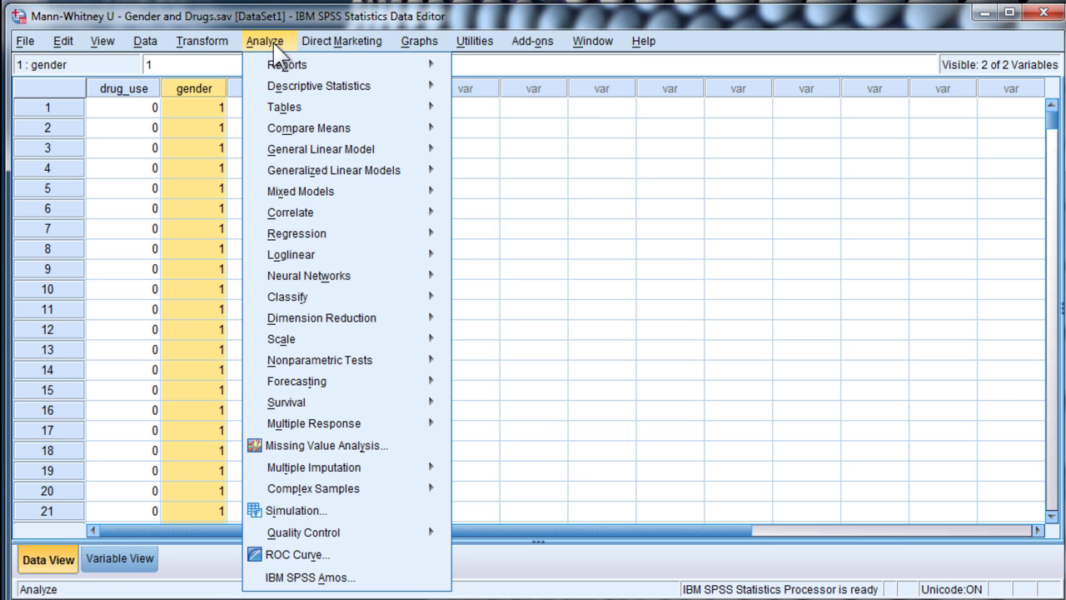
mouse_move(428, 49)
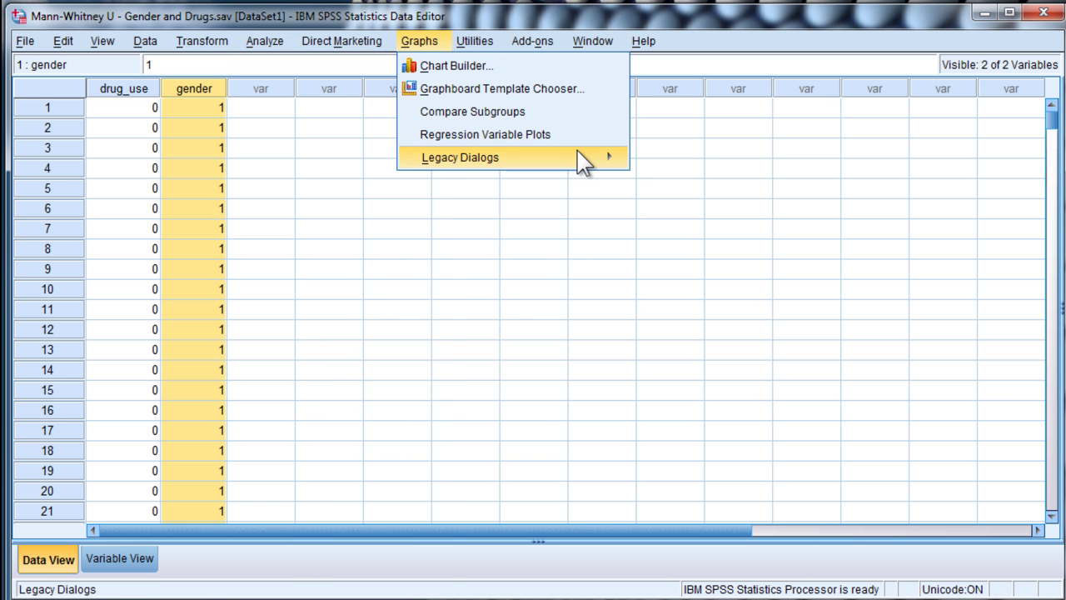
mouse_move(581, 159)
click(669, 393)
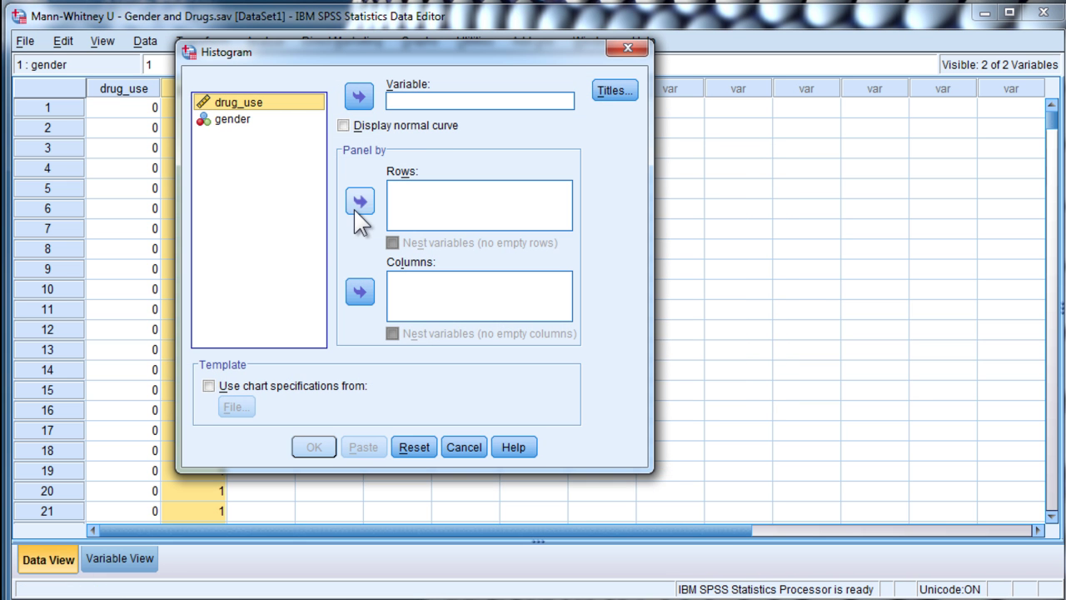
click(232, 119)
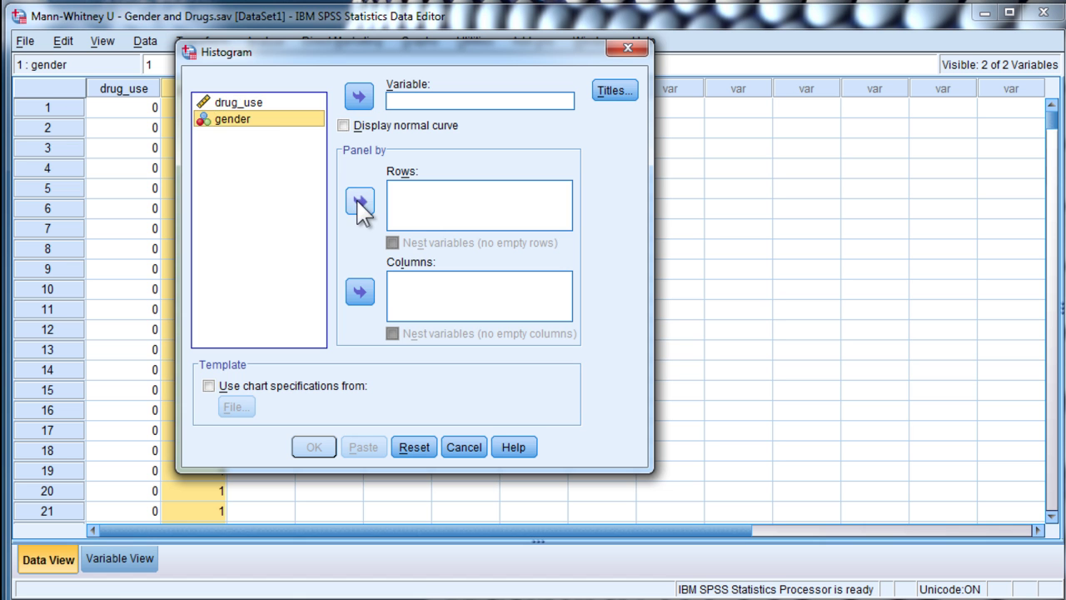
click(360, 202)
click(227, 103)
click(359, 96)
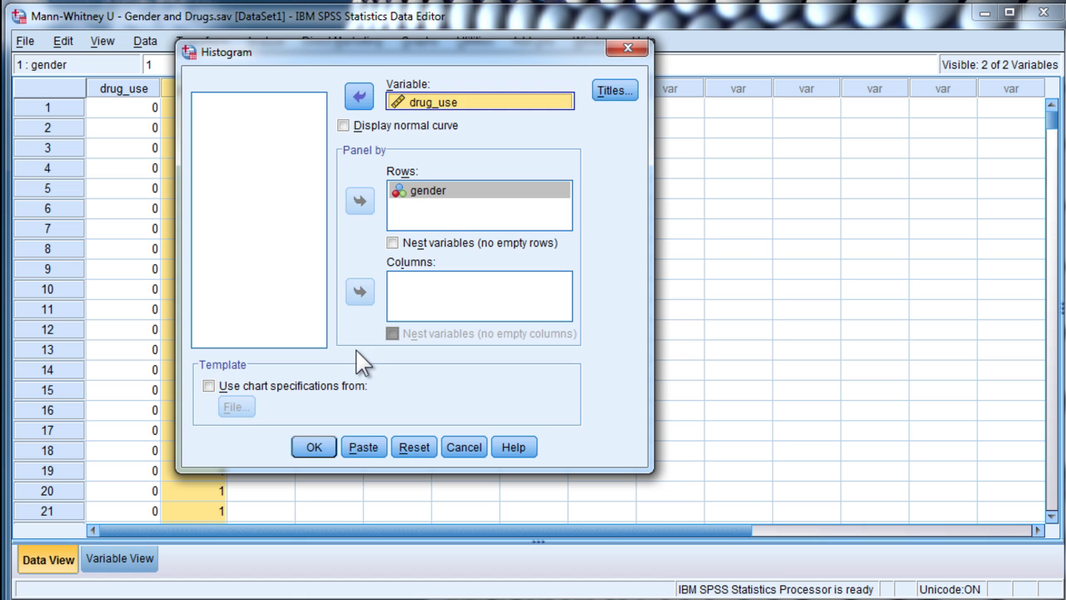
click(325, 447)
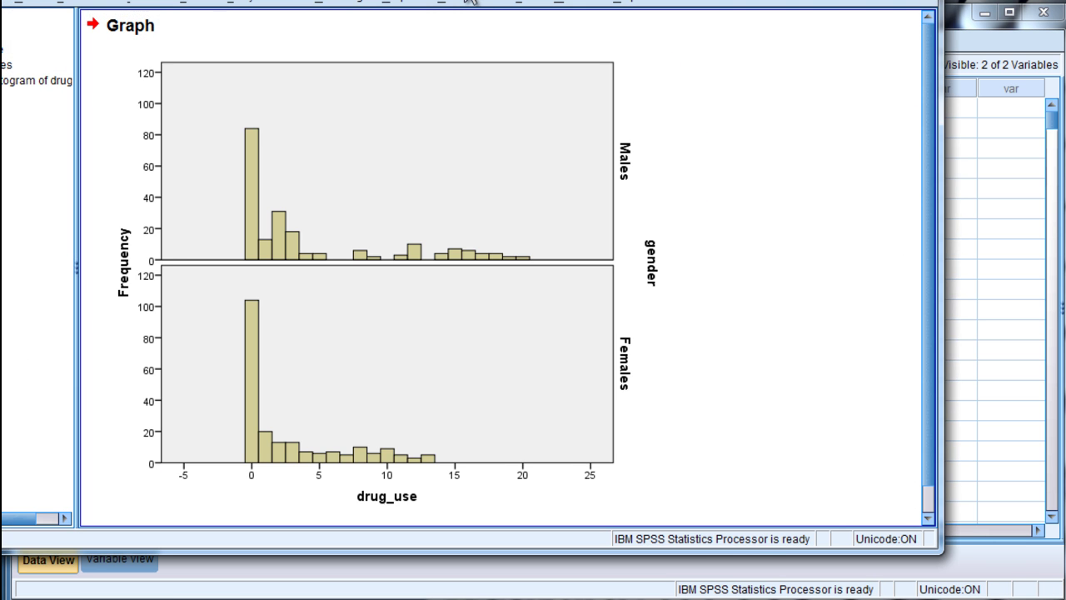
- Move the output viewer fully into view to show the Males and Females drug_use histograms
drag(470, 0, 614, 8)
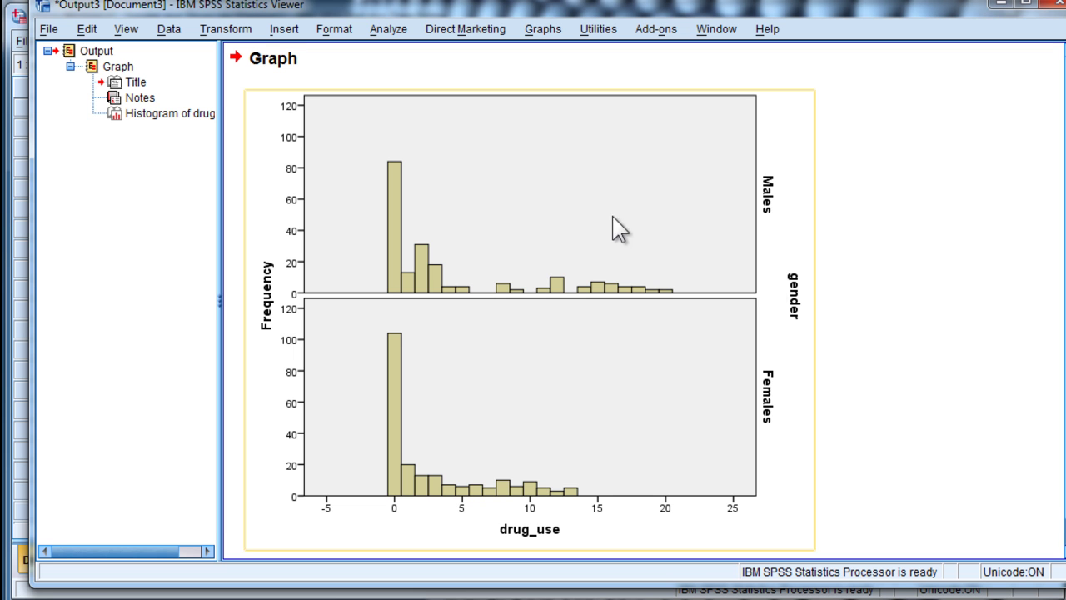
click(393, 33)
mouse_move(397, 60)
mouse_move(420, 76)
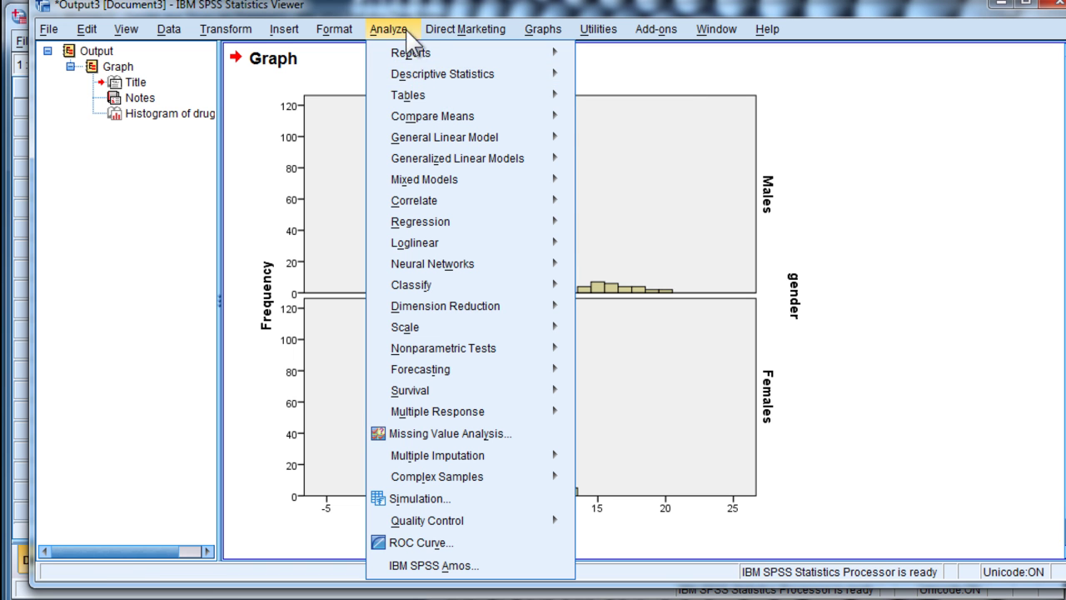
- Run Explore with drug_use as dependent and gender as factor, leaving statistics options unchanged
click(633, 123)
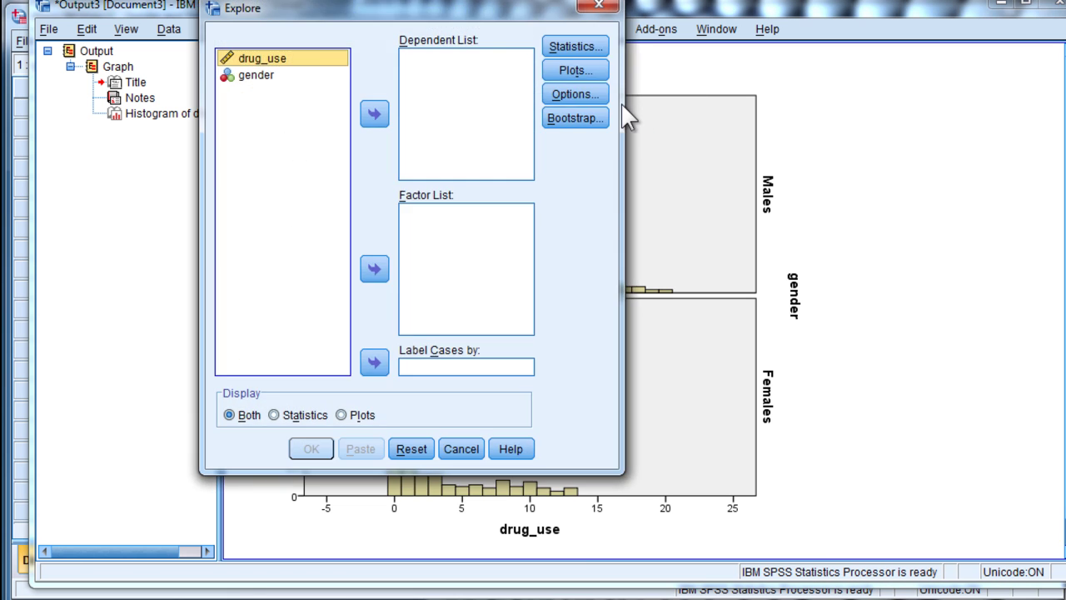
click(374, 113)
click(266, 60)
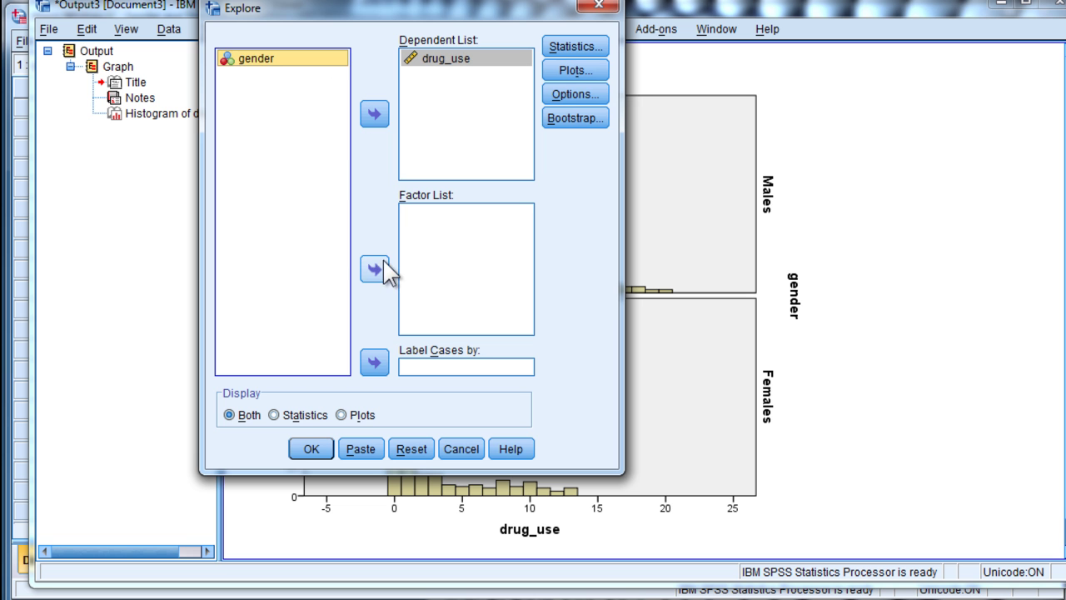
click(374, 269)
click(555, 50)
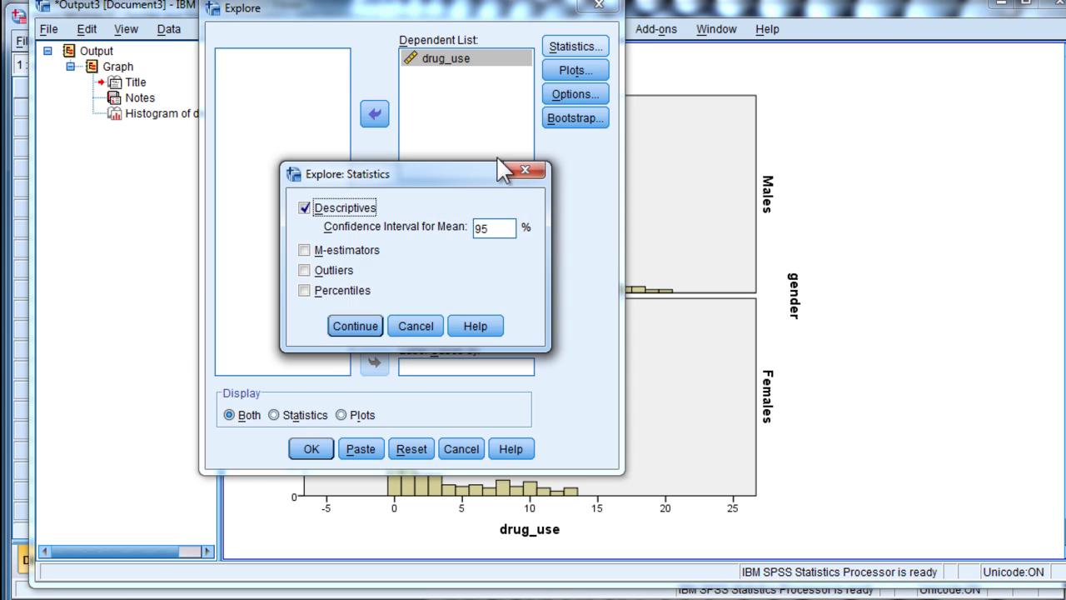
click(525, 170)
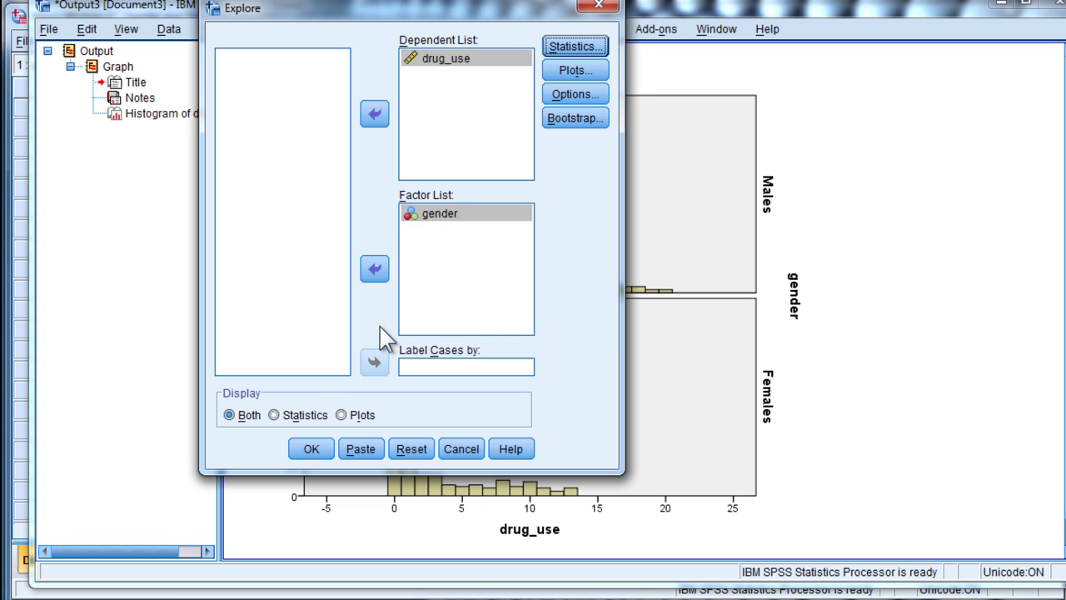
click(310, 448)
scroll(613, 433, down, 2)
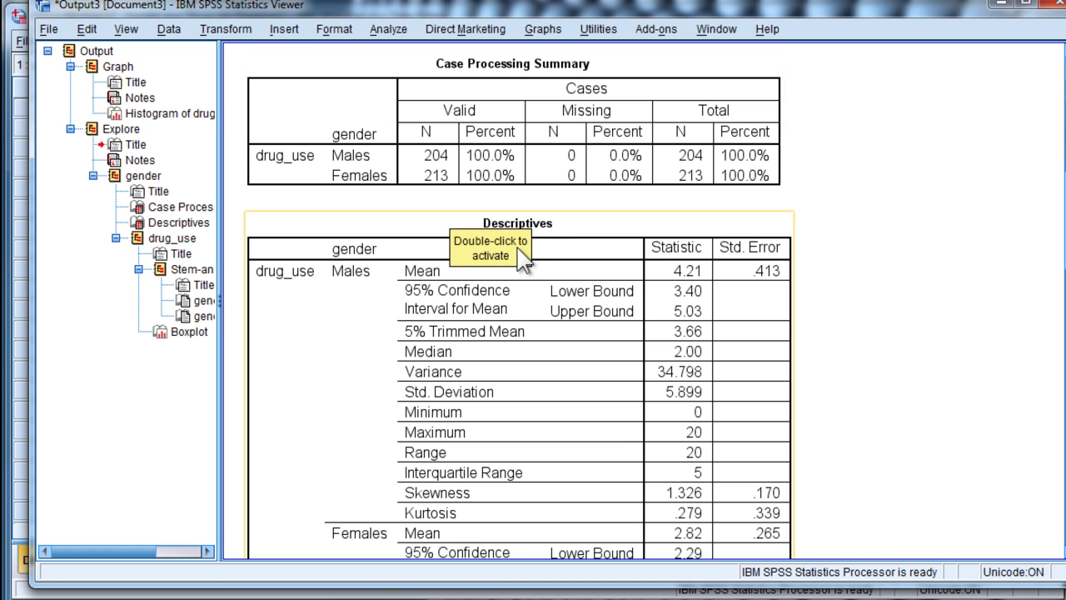
- Review the Descriptives table: Females mean 2.82, median 1.00 versus Males 4.21, 2.00
scroll(741, 300, down, 2)
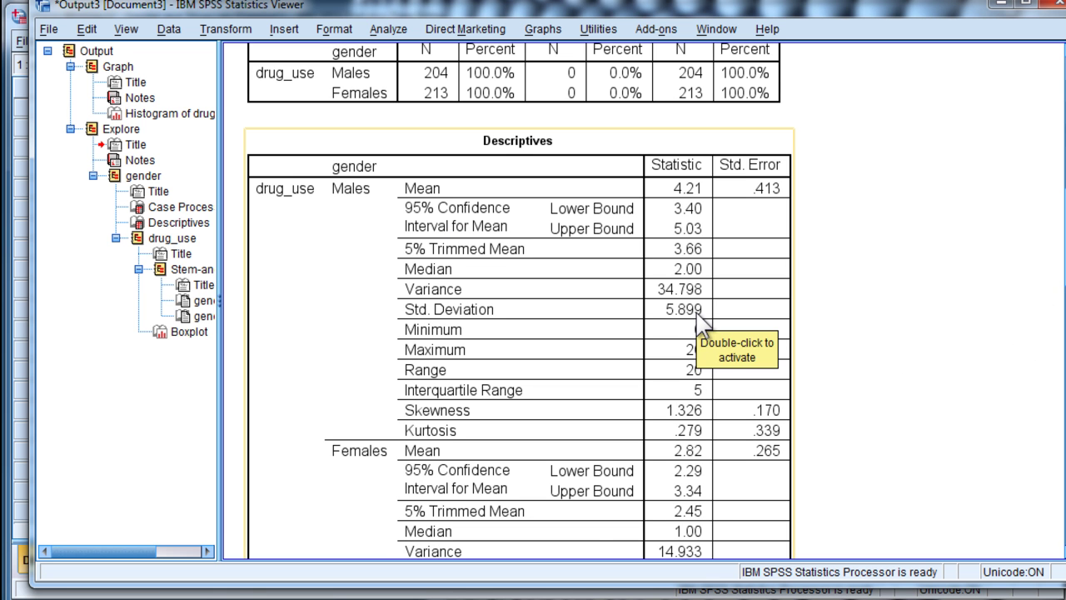
scroll(697, 312, down, 2)
scroll(698, 312, down, 2)
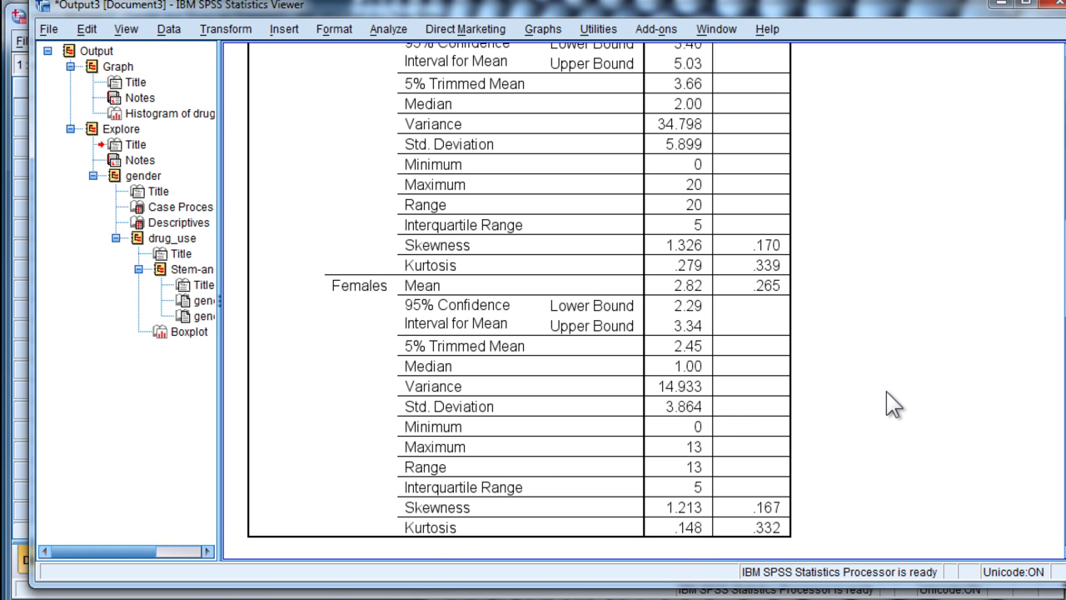
scroll(894, 406, up, 4)
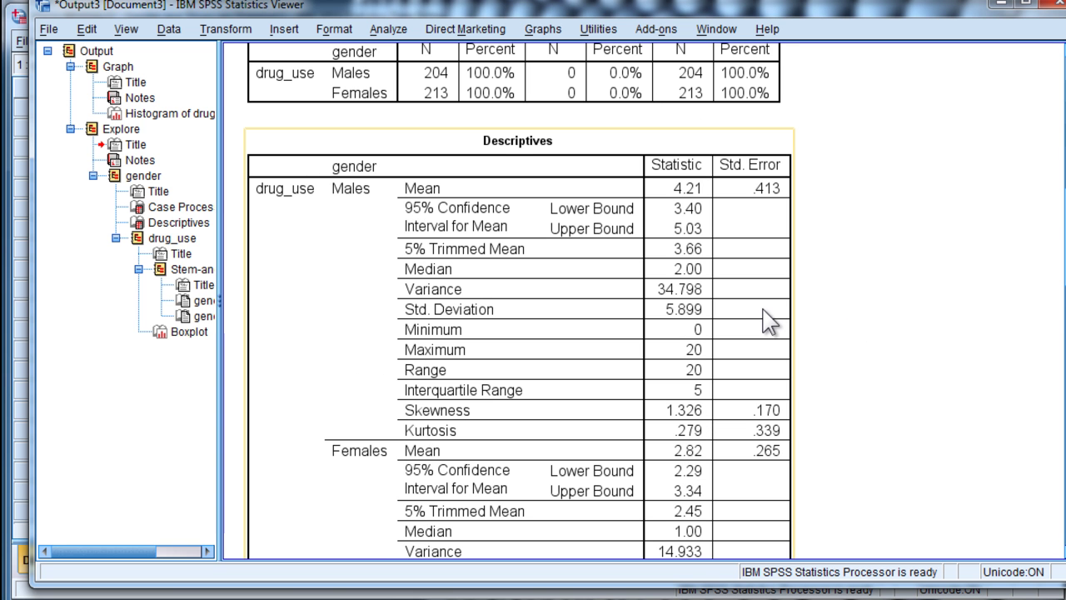
scroll(749, 350, down, 2)
click(695, 340)
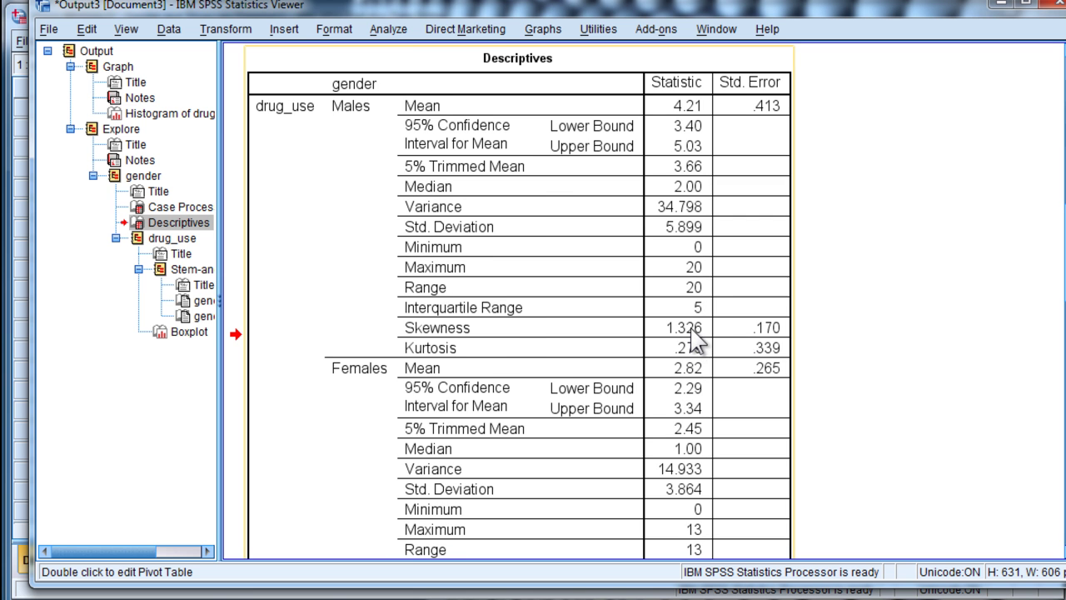
scroll(695, 339, down, 2)
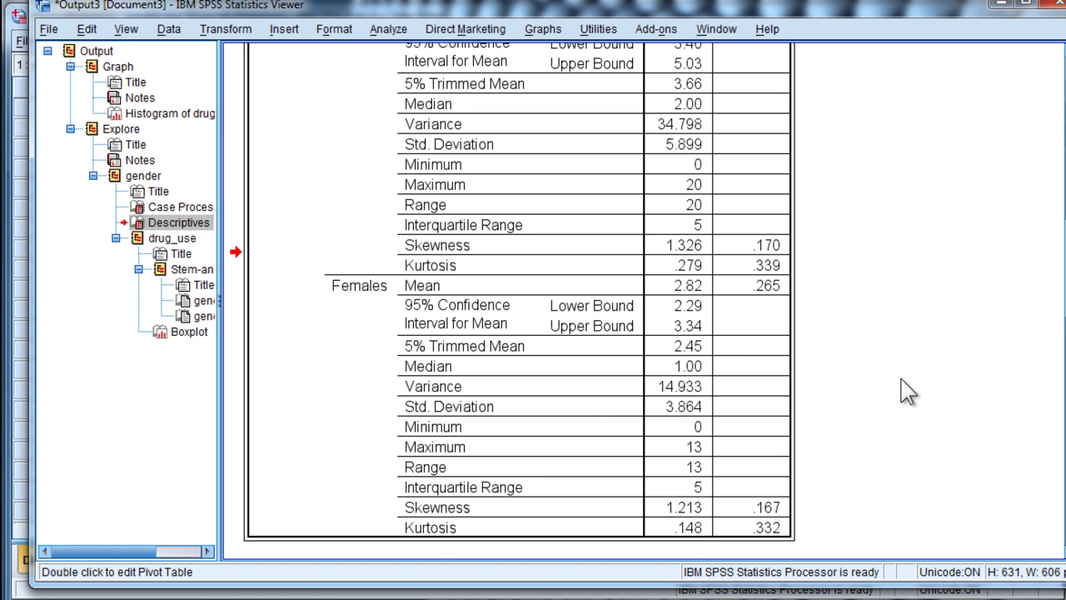
scroll(908, 390, up, 2)
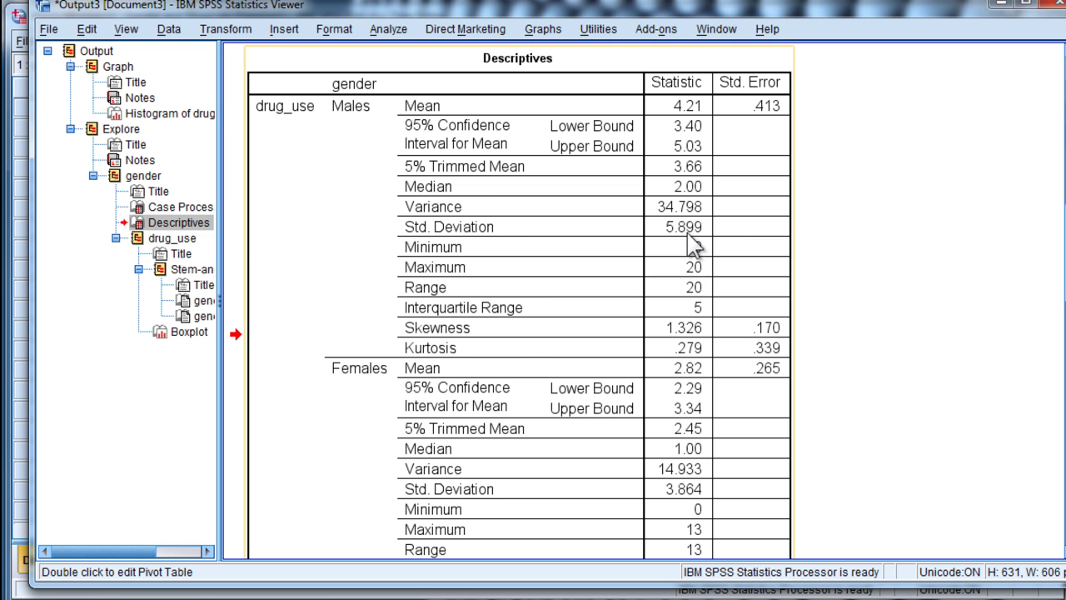
scroll(741, 320, down, 2)
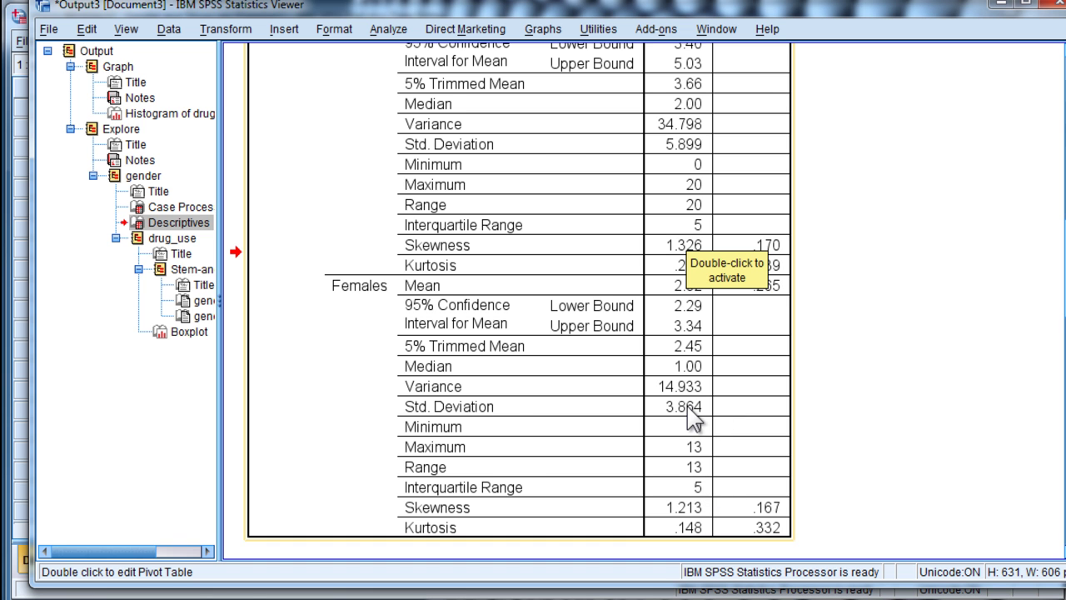
scroll(875, 420, up, 2)
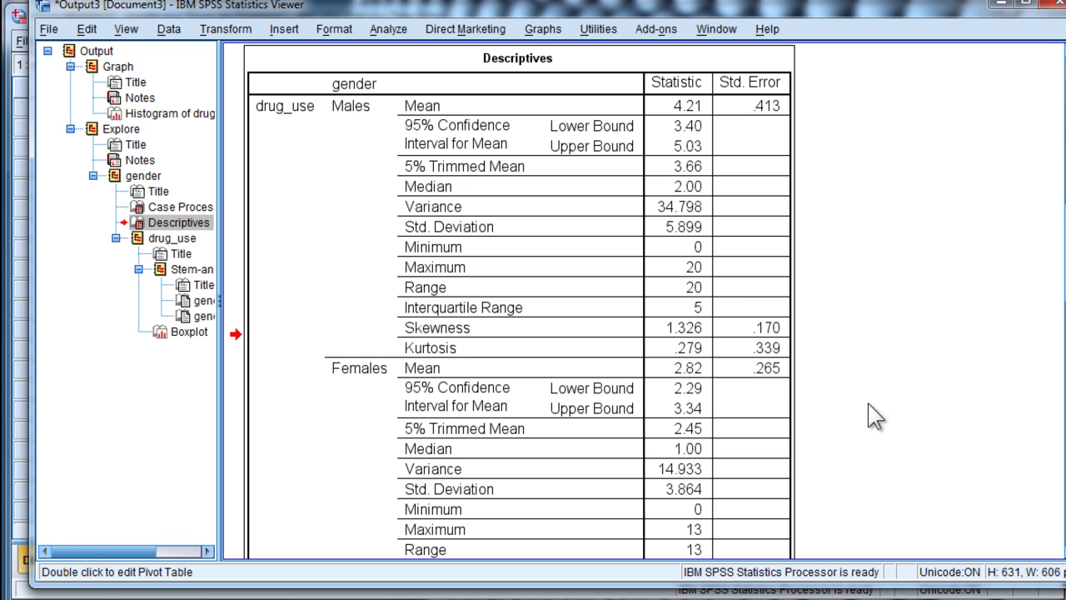
click(384, 33)
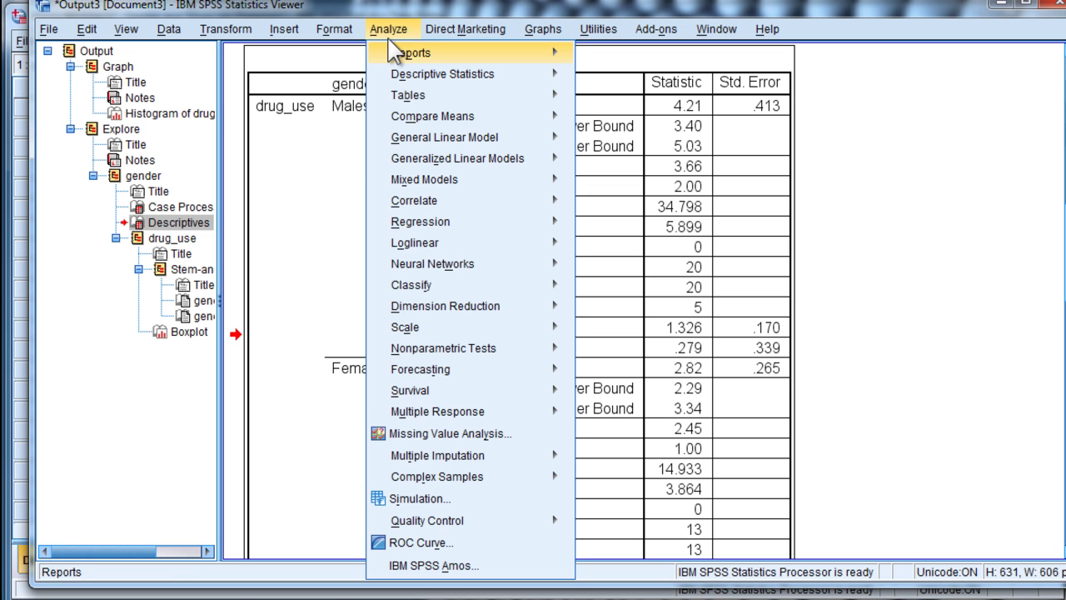
- Reopen the Explore dialog, still holding drug_use as dependent and gender as factor
mouse_move(431, 80)
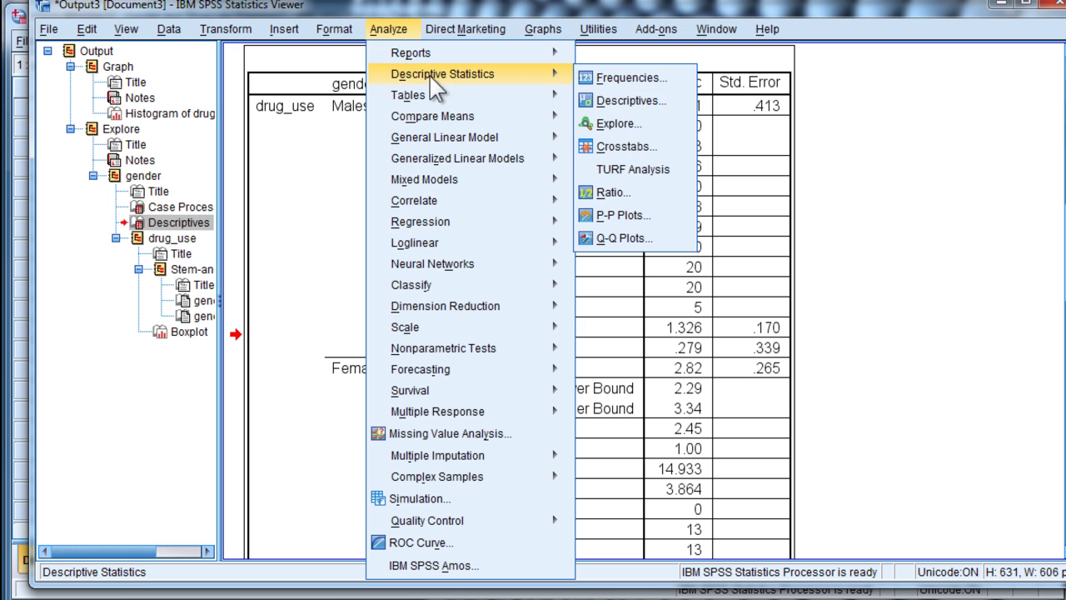
click(616, 123)
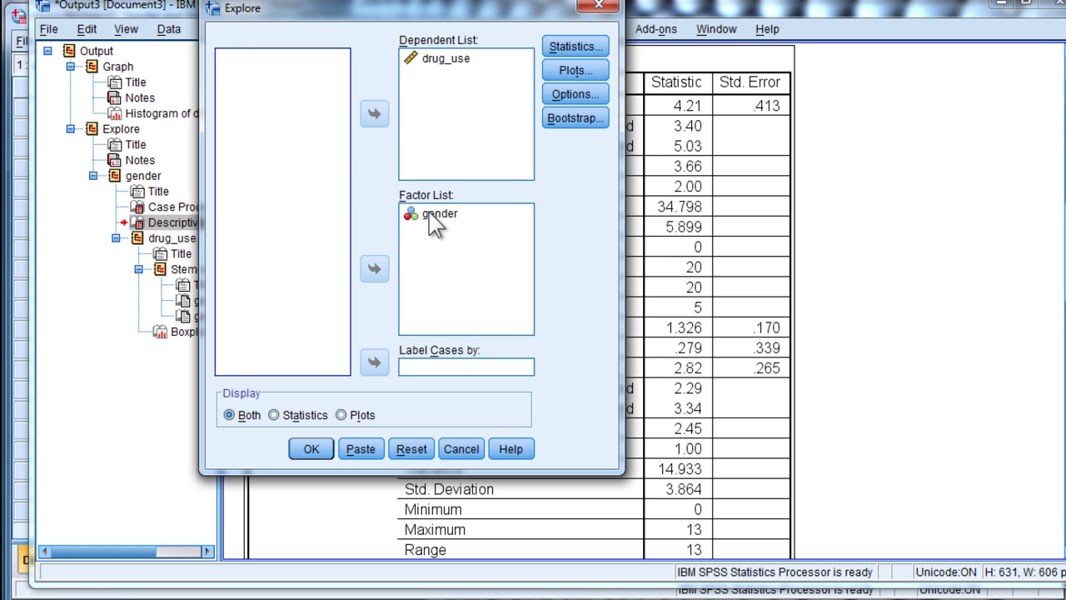
- Set Explore plots to an untransformed spread-versus-level Levene test with normality plots off
click(572, 69)
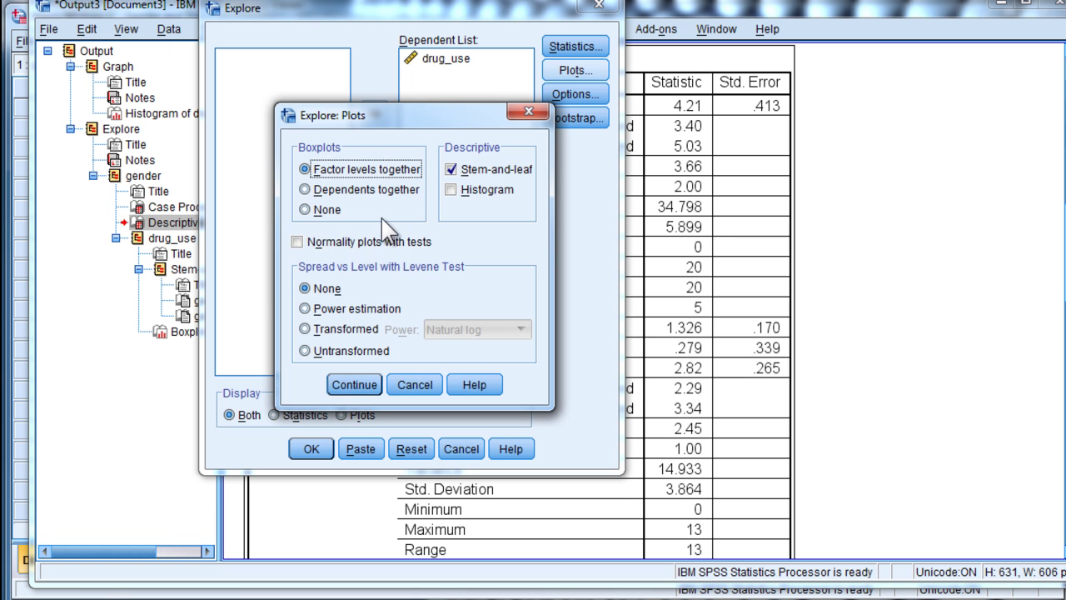
click(356, 243)
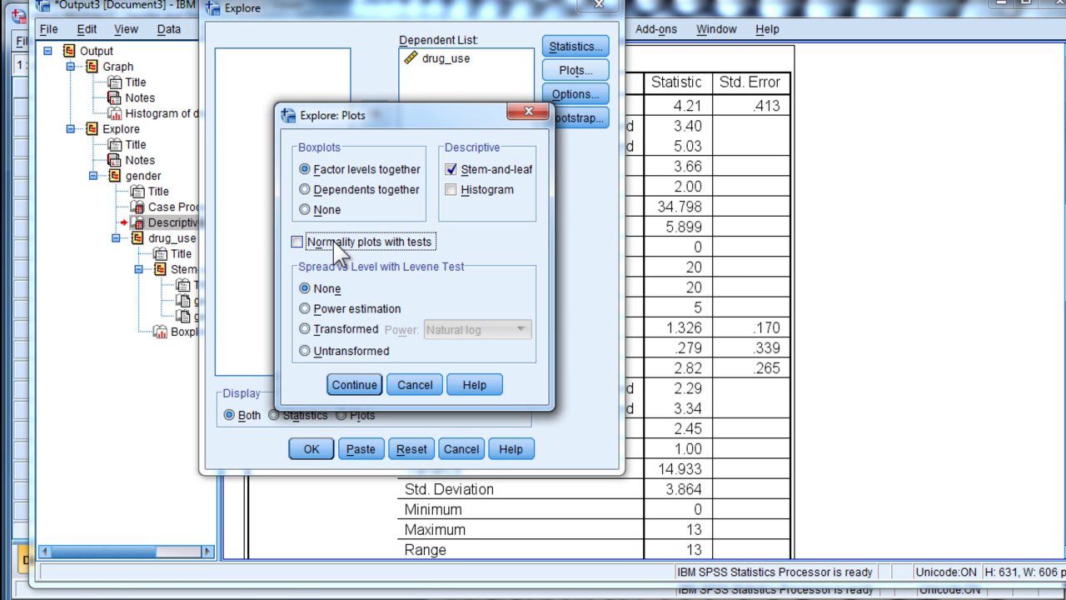
click(333, 351)
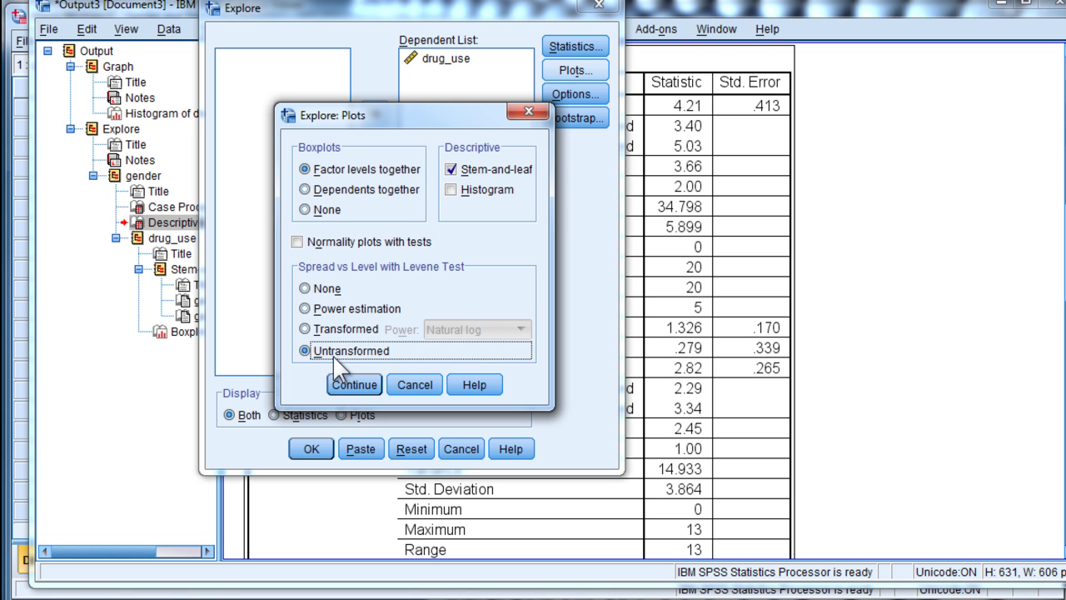
click(297, 242)
click(297, 241)
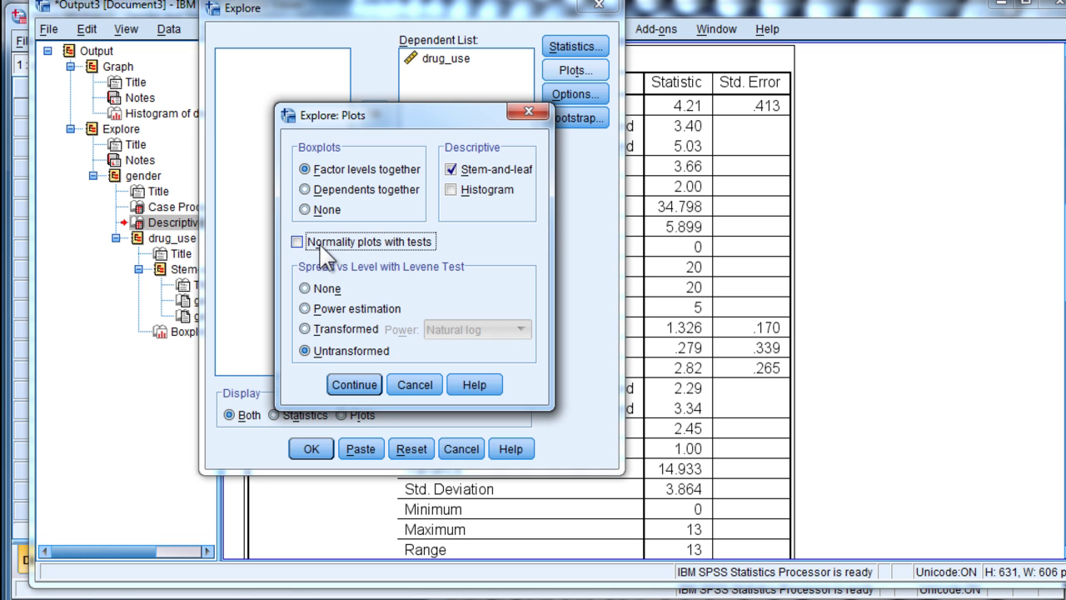
click(342, 377)
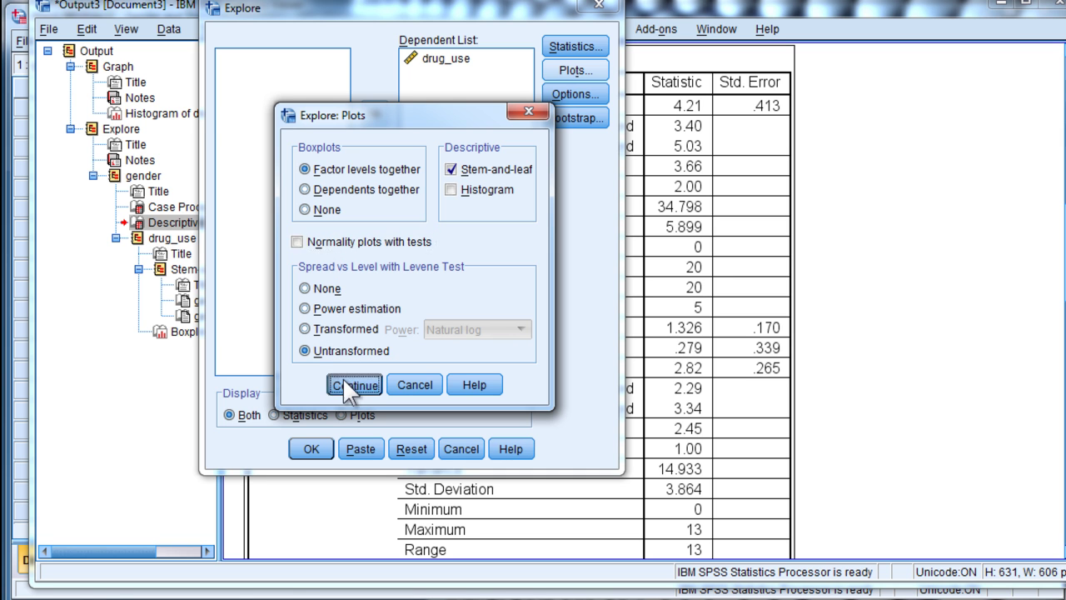
- Run Explore and select the Test of Homogeneity of Variance table (median-based Levene 8.741, Sig. .003)
click(310, 448)
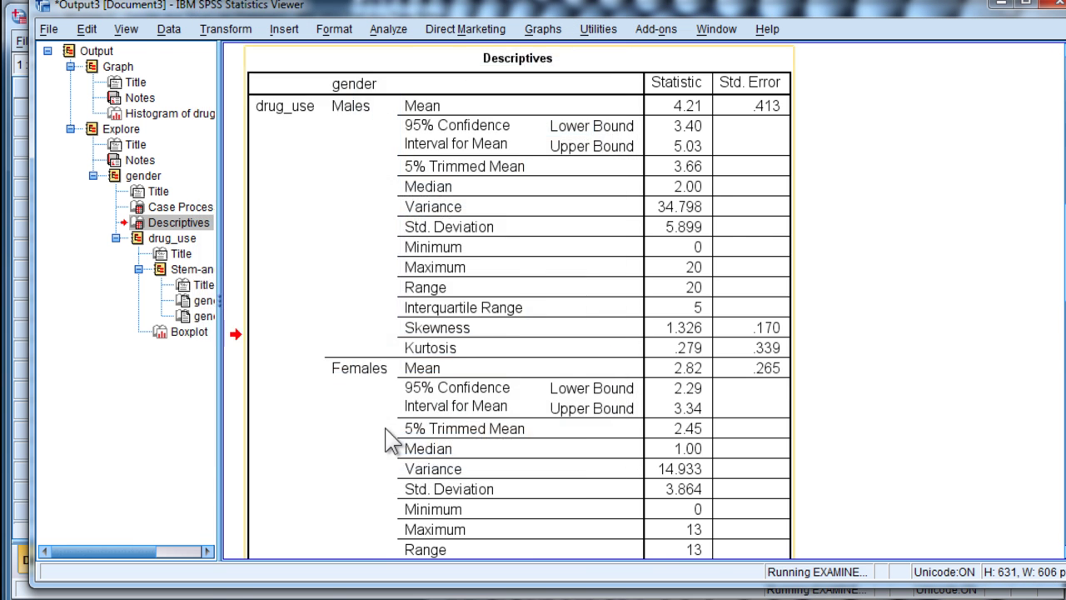
scroll(709, 358, down, 3)
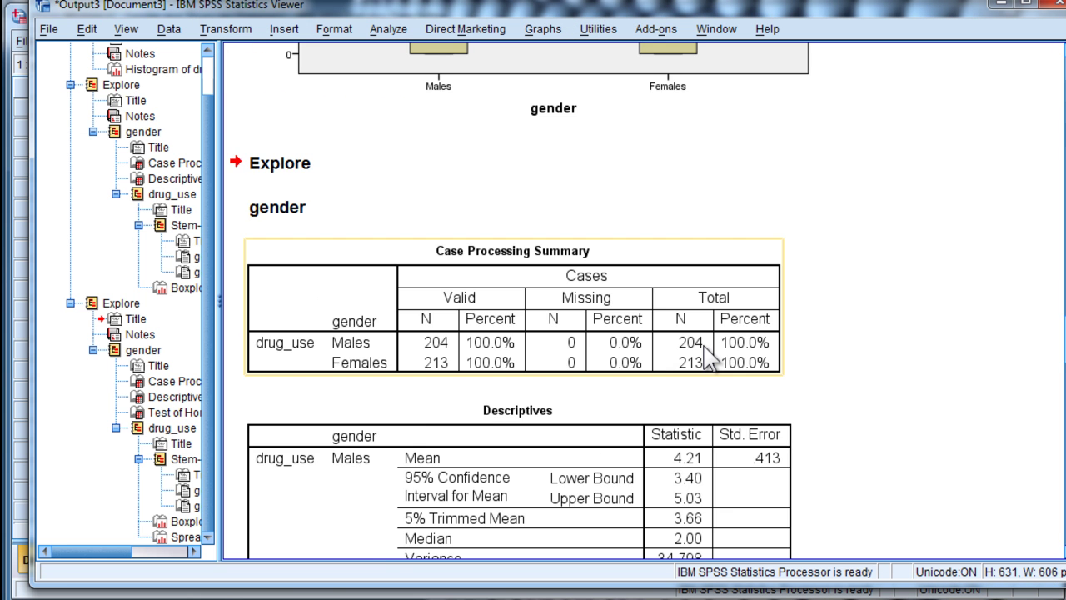
scroll(709, 358, down, 15)
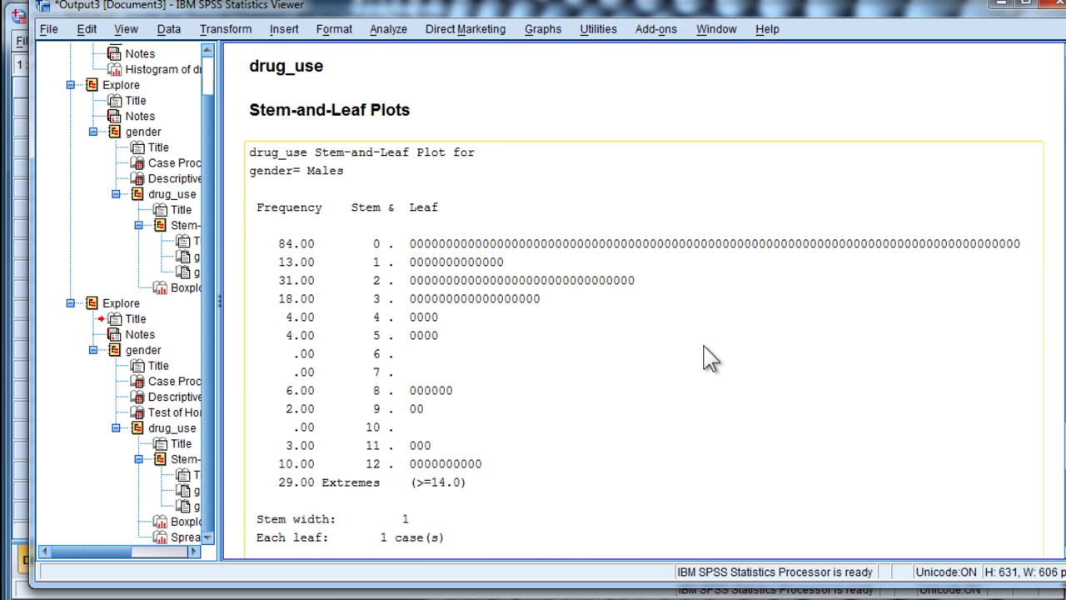
scroll(709, 358, up, 5)
scroll(708, 357, down, 1)
click(560, 271)
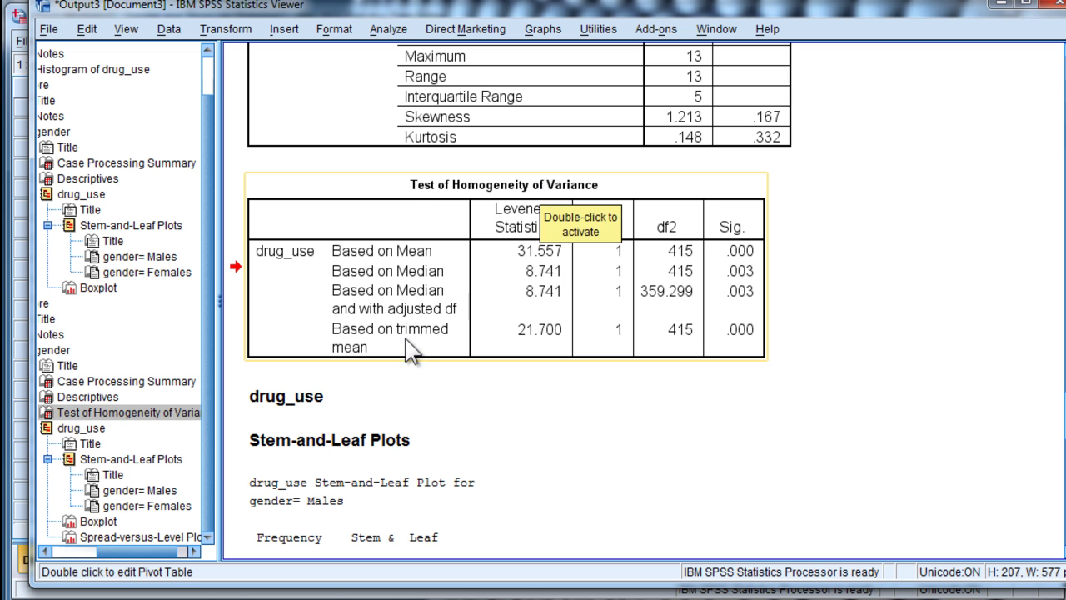
- Widen the Levene table's label column and inspect the adjusted-df median row (8.741, df2 359.299, Sig. .003)
double_click(464, 281)
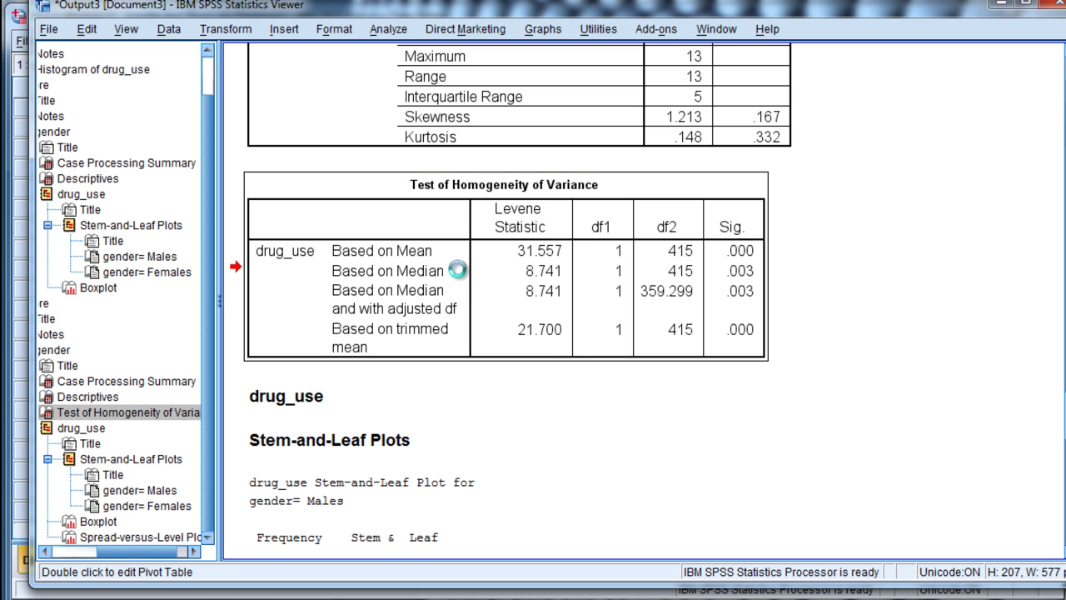
drag(469, 228, 602, 227)
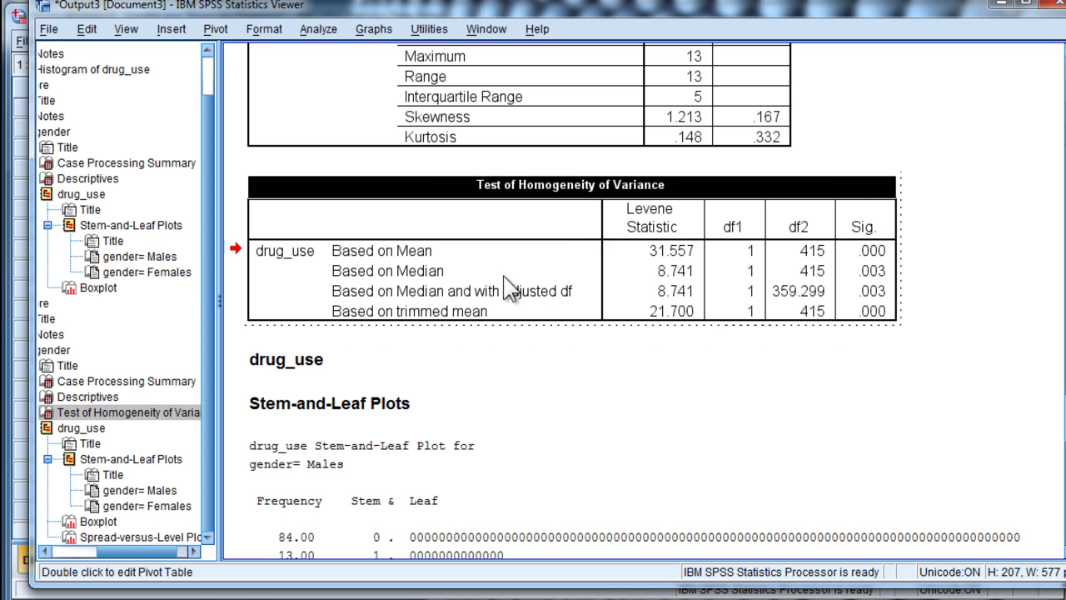
click(425, 276)
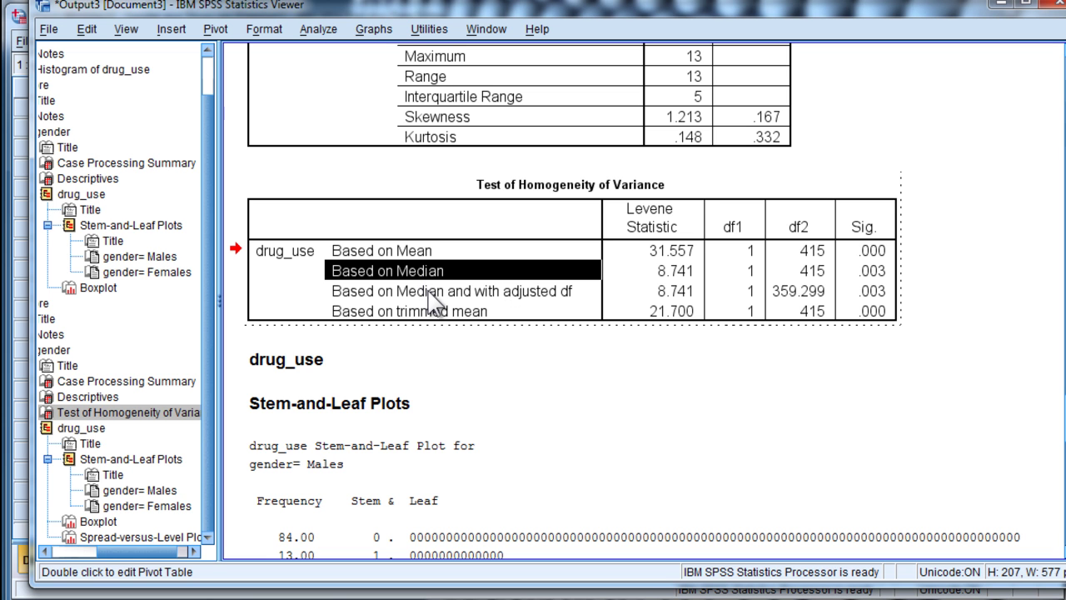
click(428, 291)
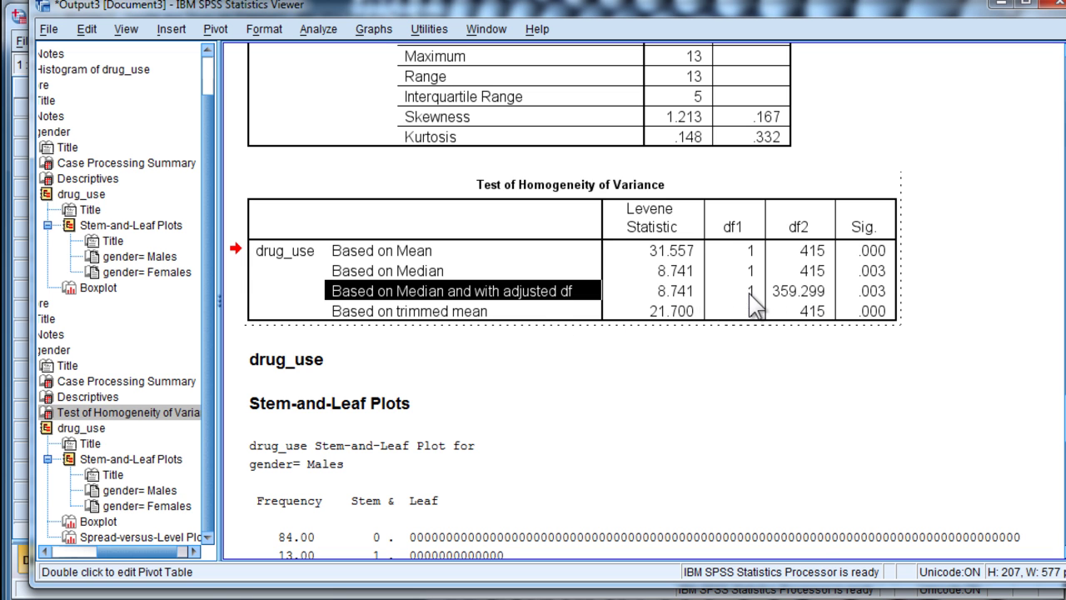
click(684, 288)
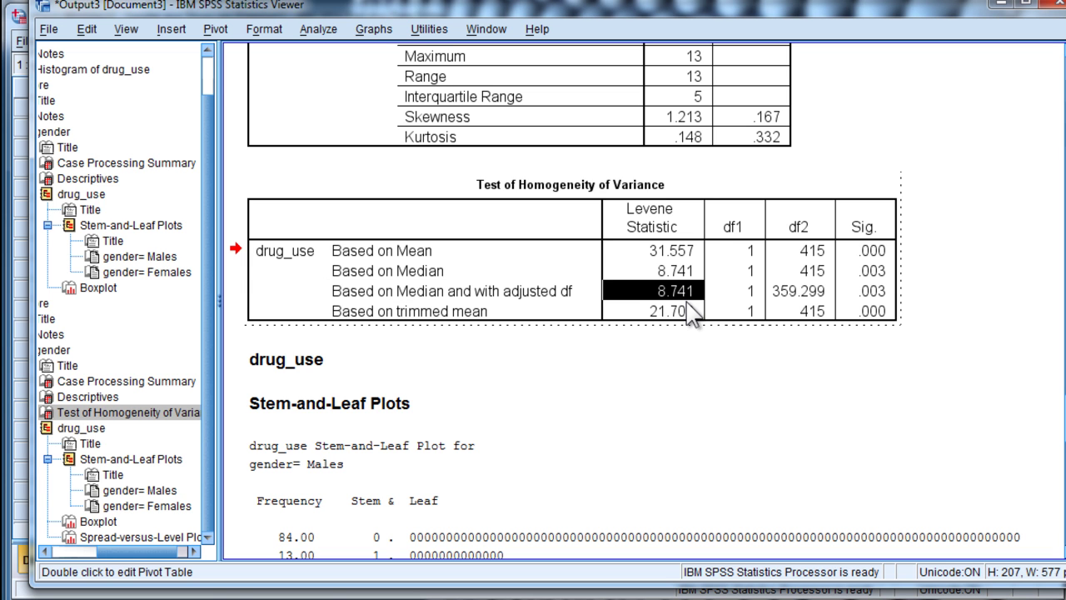
click(743, 296)
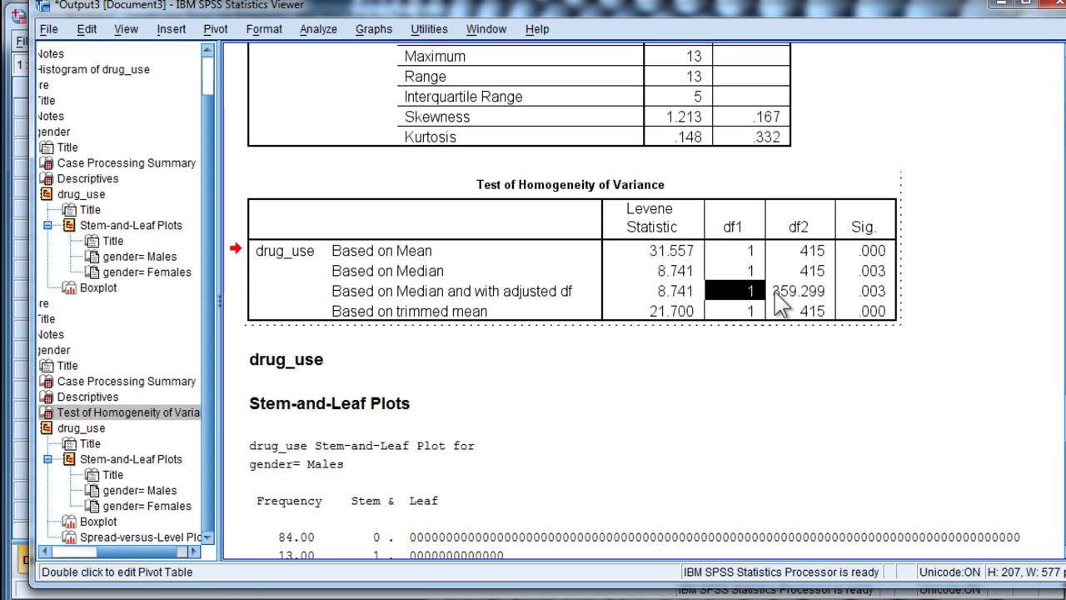
click(783, 300)
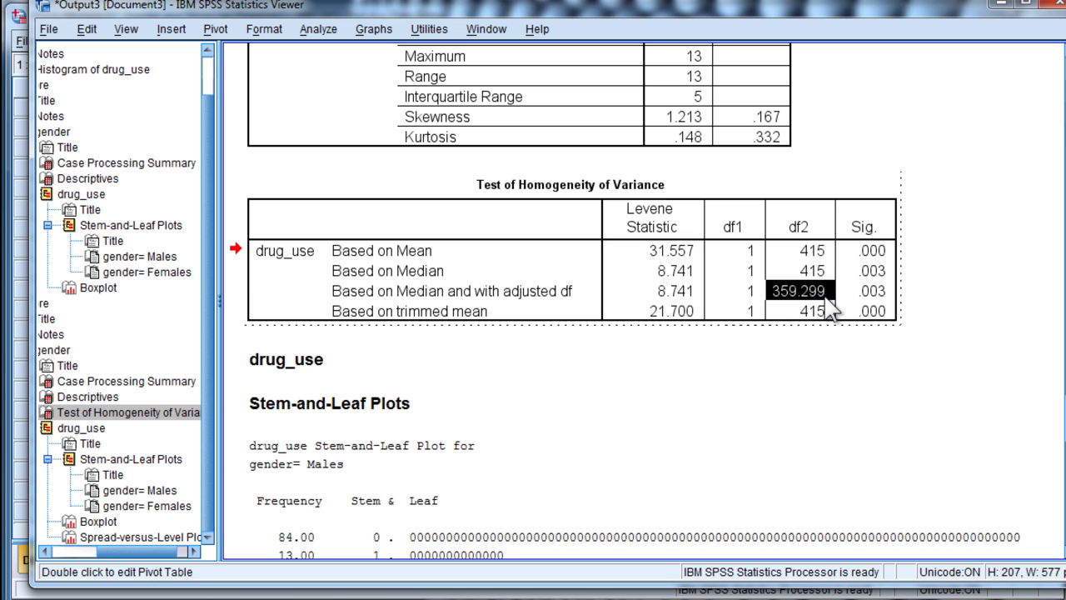
click(870, 292)
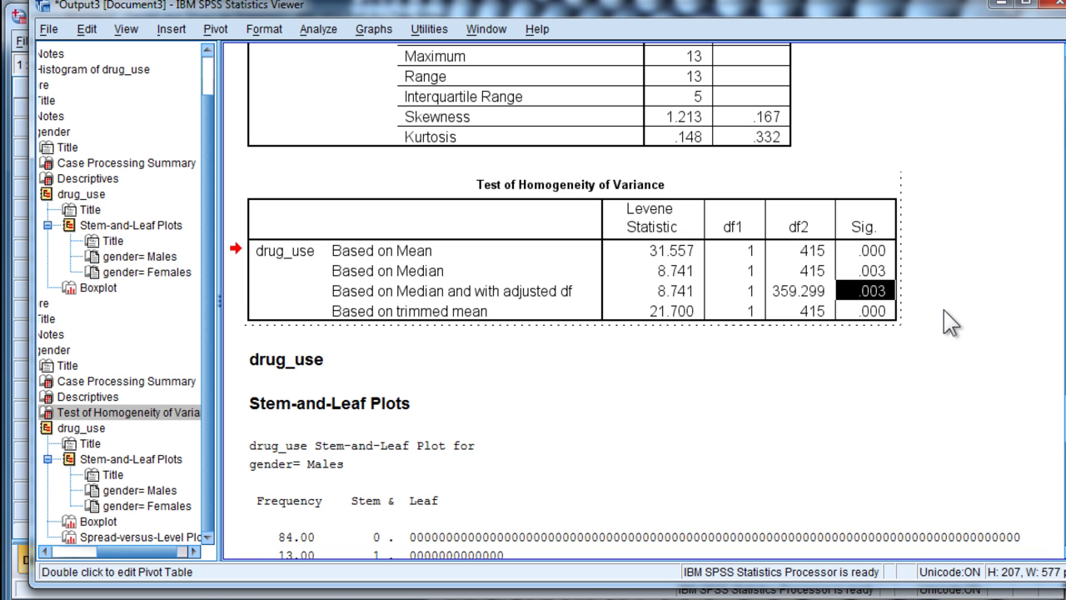
scroll(949, 323, up, 3)
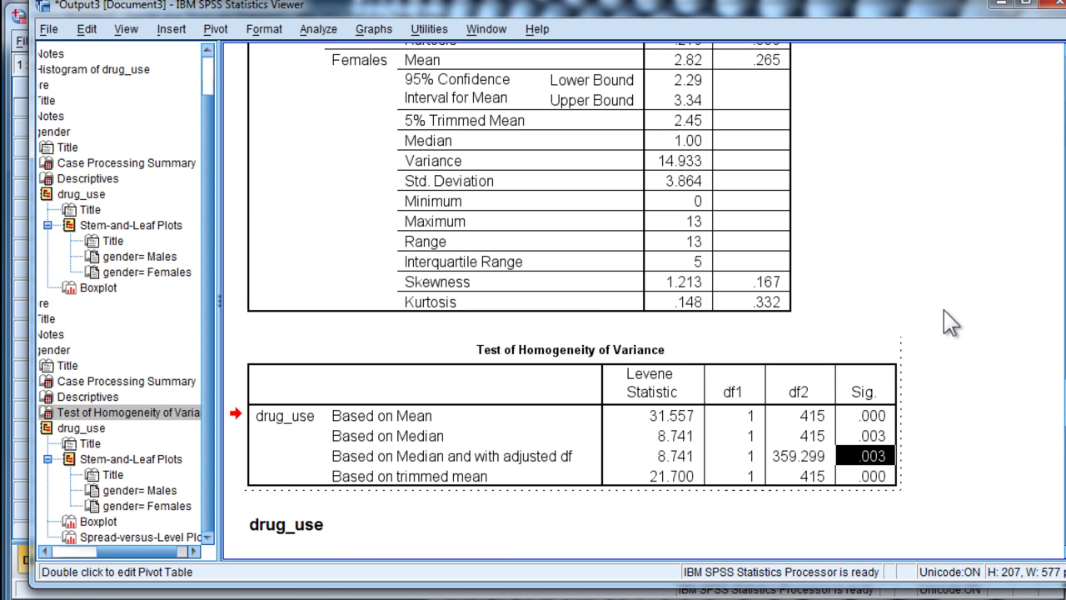
scroll(949, 323, up, 3)
scroll(949, 323, down, 4)
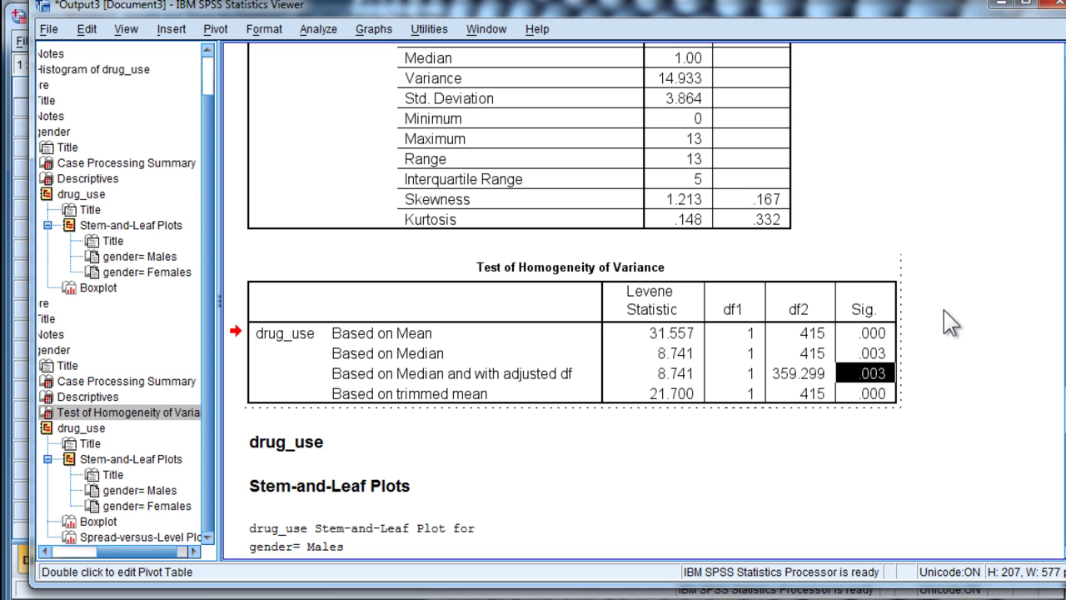
scroll(949, 323, up, 3)
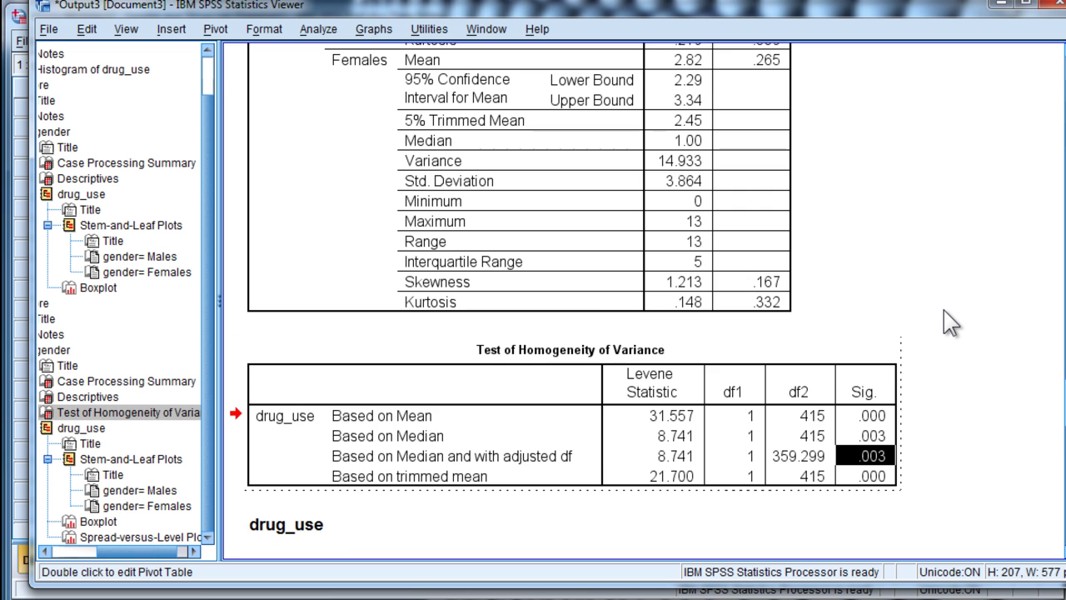
scroll(949, 324, down, 1)
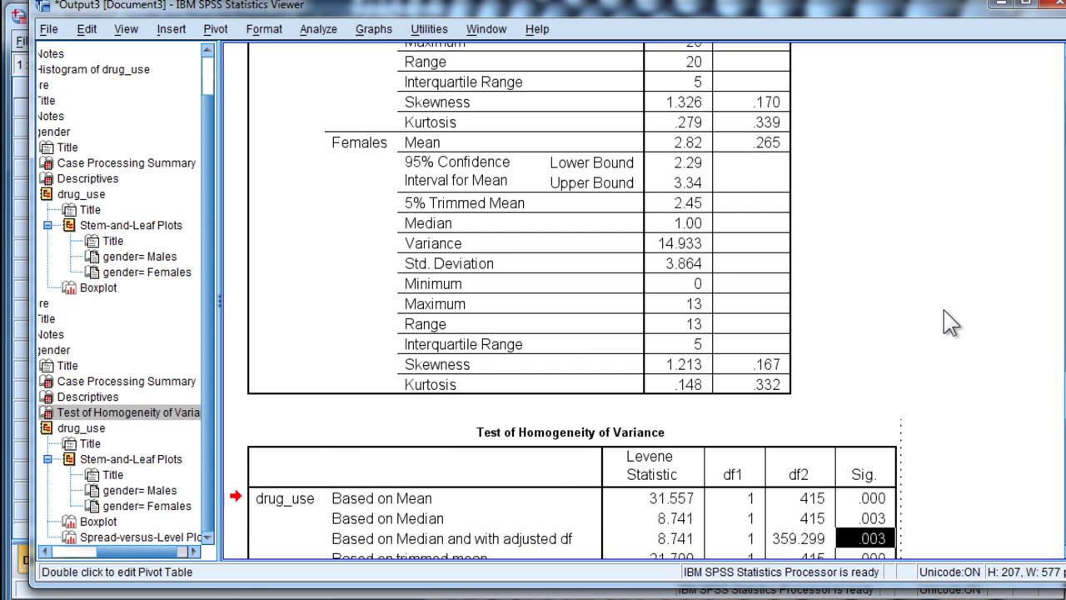
scroll(950, 323, down, 1)
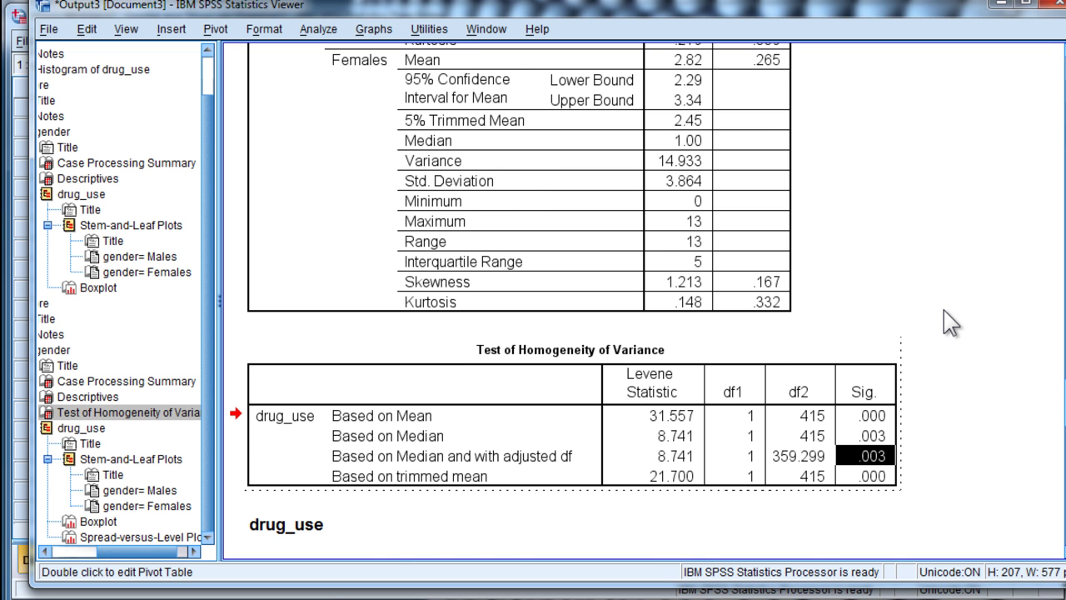
scroll(949, 323, up, 1)
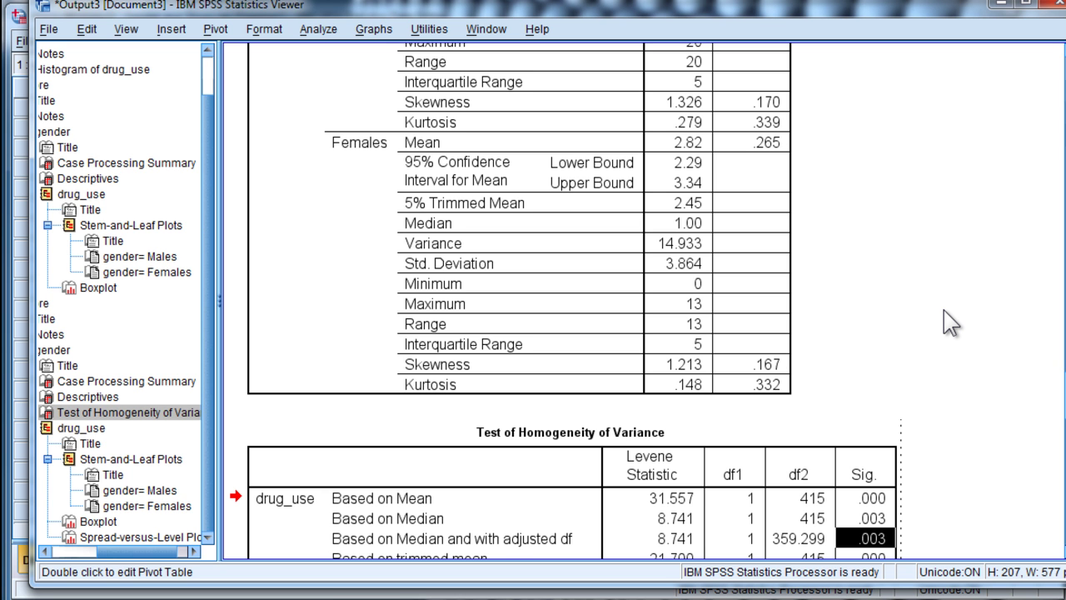
scroll(952, 325, up, 4)
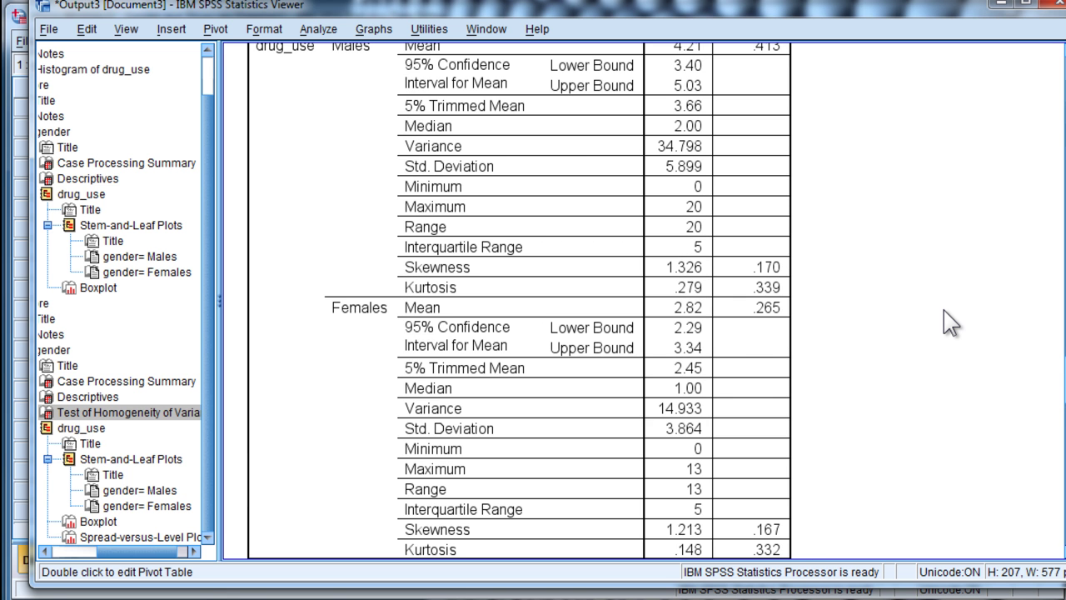
scroll(951, 325, up, 2)
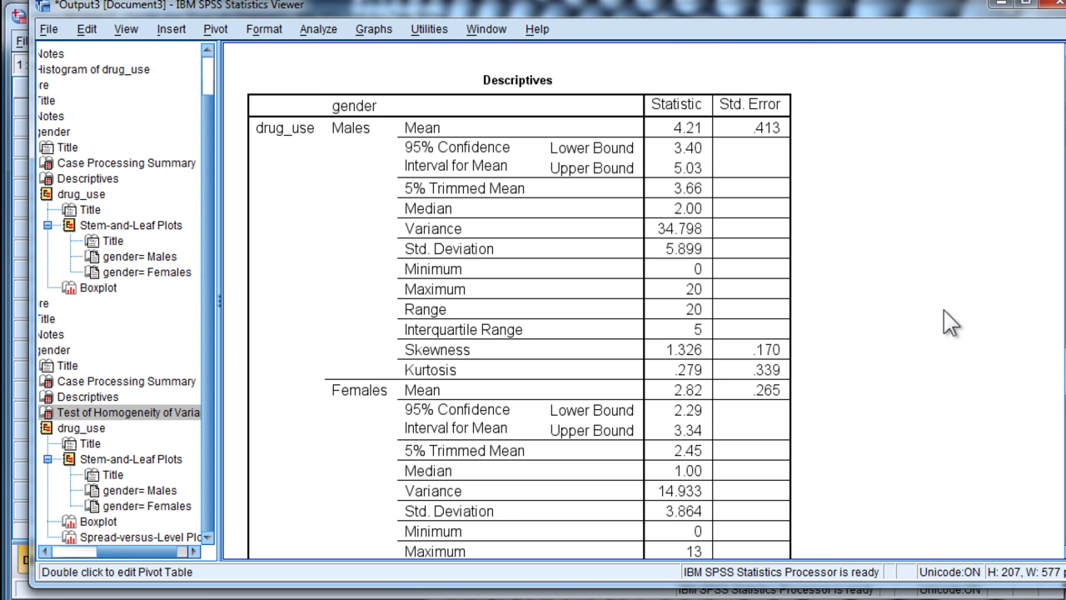
scroll(951, 325, down, 2)
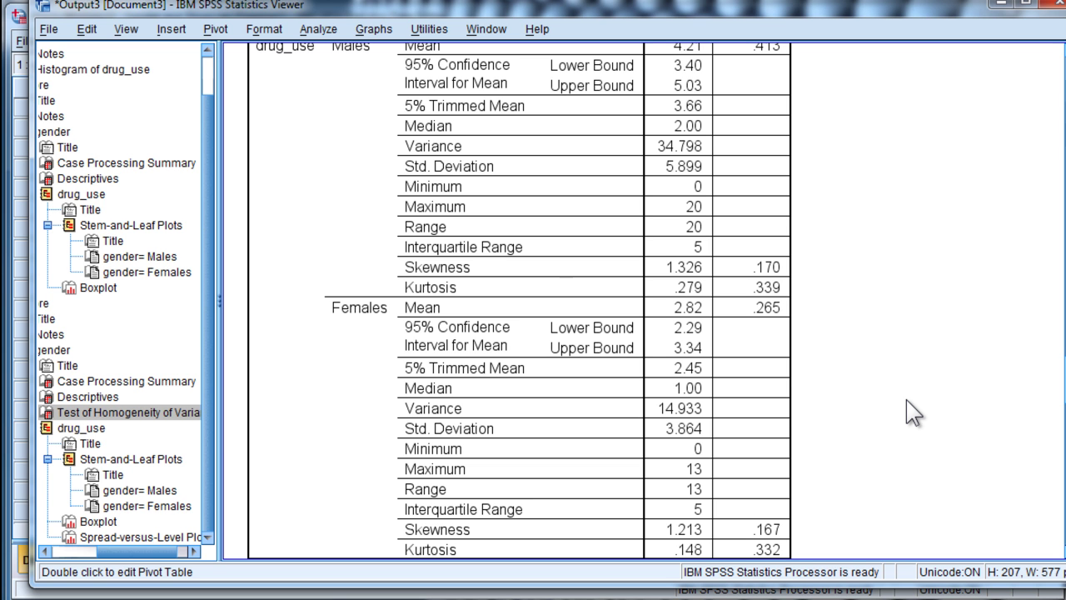
scroll(914, 411, down, 8)
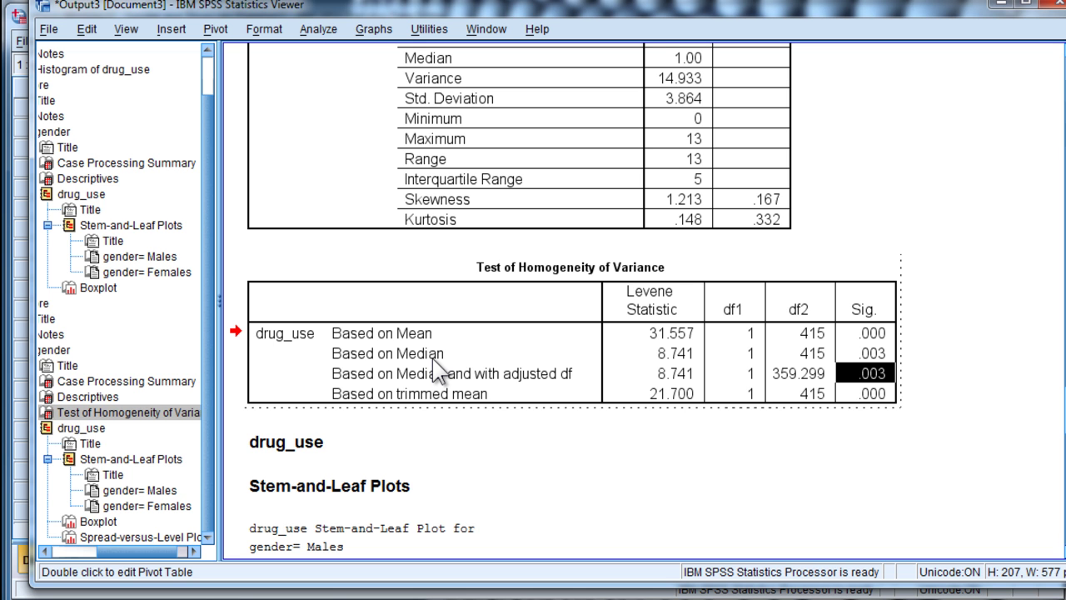
- Exit pivot table editing on the Levene table to return to the normal output view
click(992, 344)
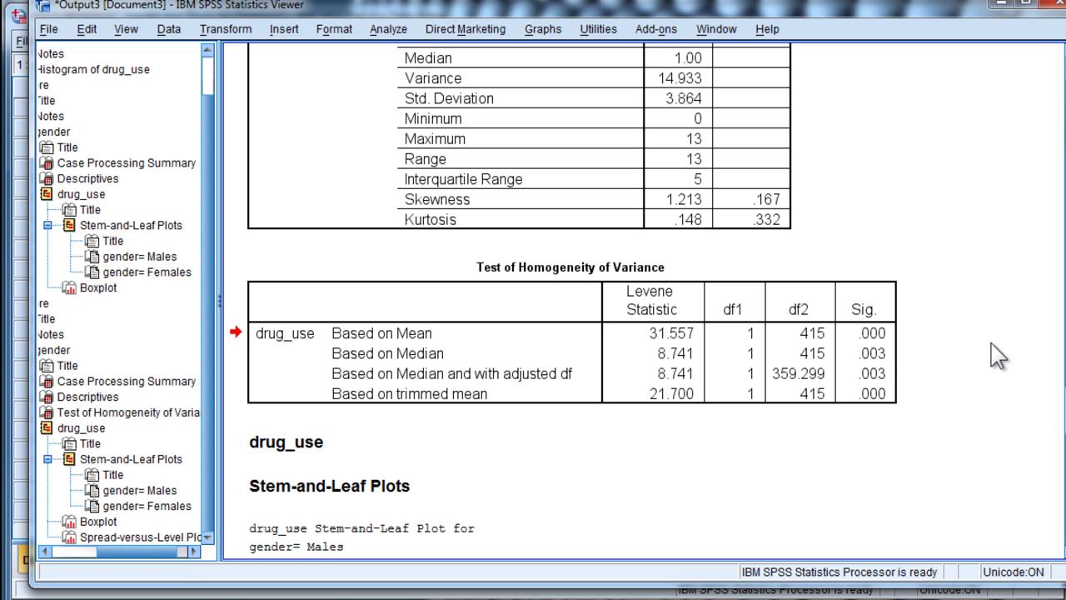